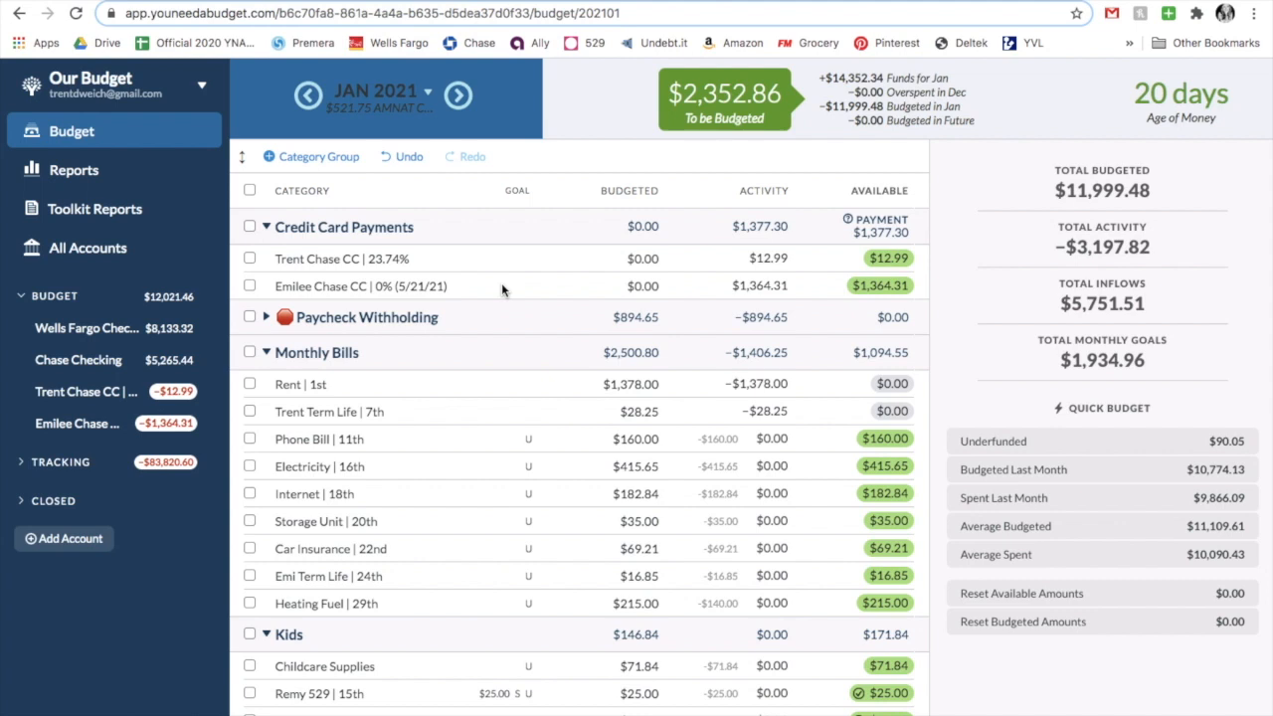
# Review the Rent and term life categories in January 2021, and examine the transactions behind the Travel Expenses activity
pyautogui.click(493, 385)
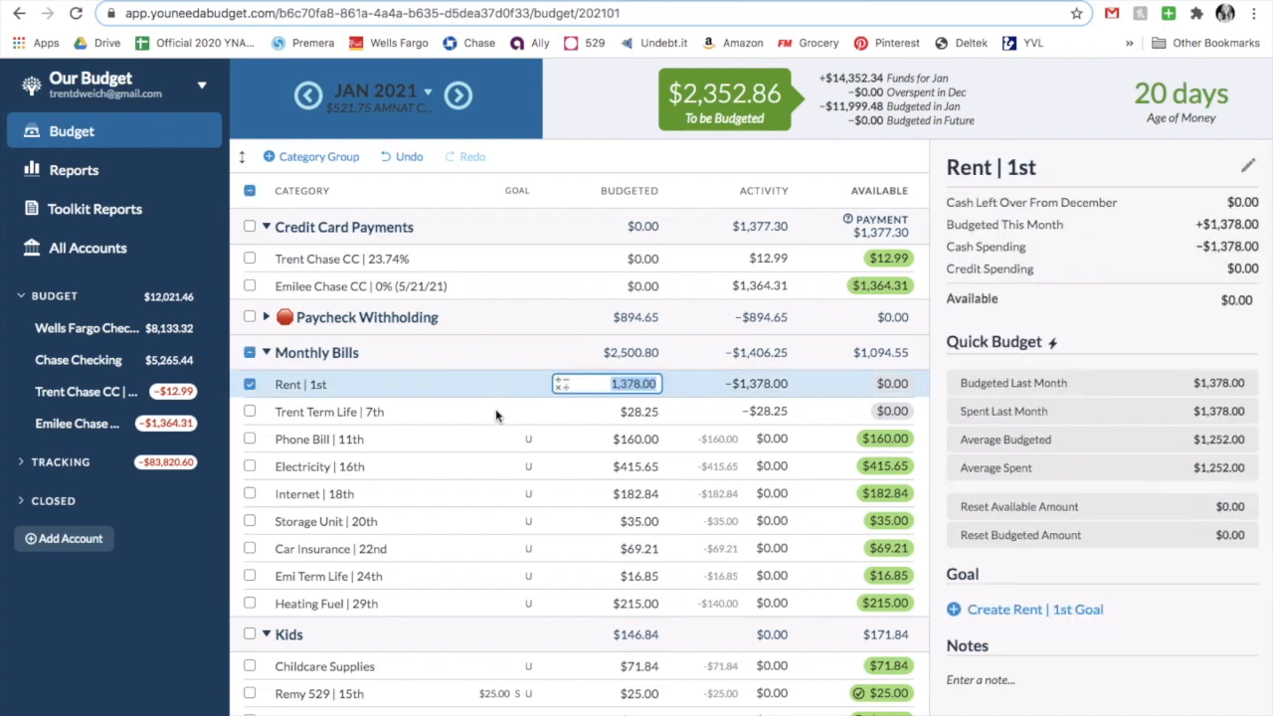
pyautogui.click(495, 416)
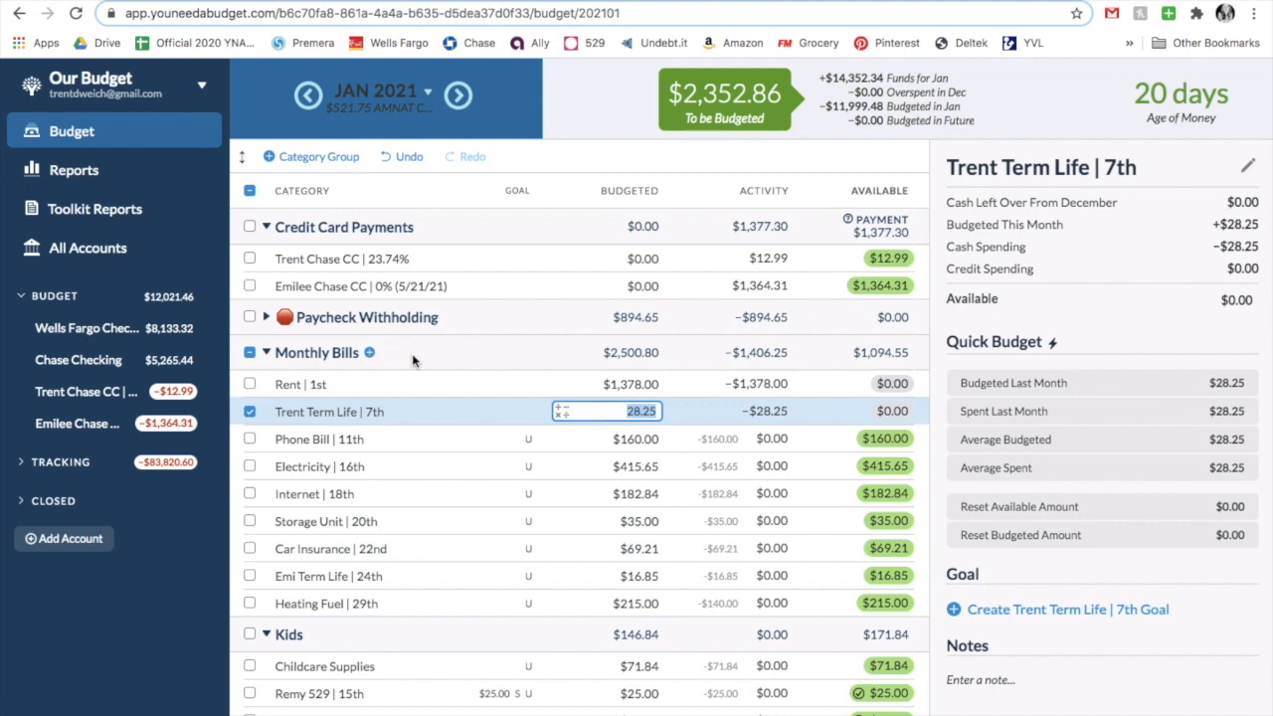
pyautogui.scroll(-5, 412, 353)
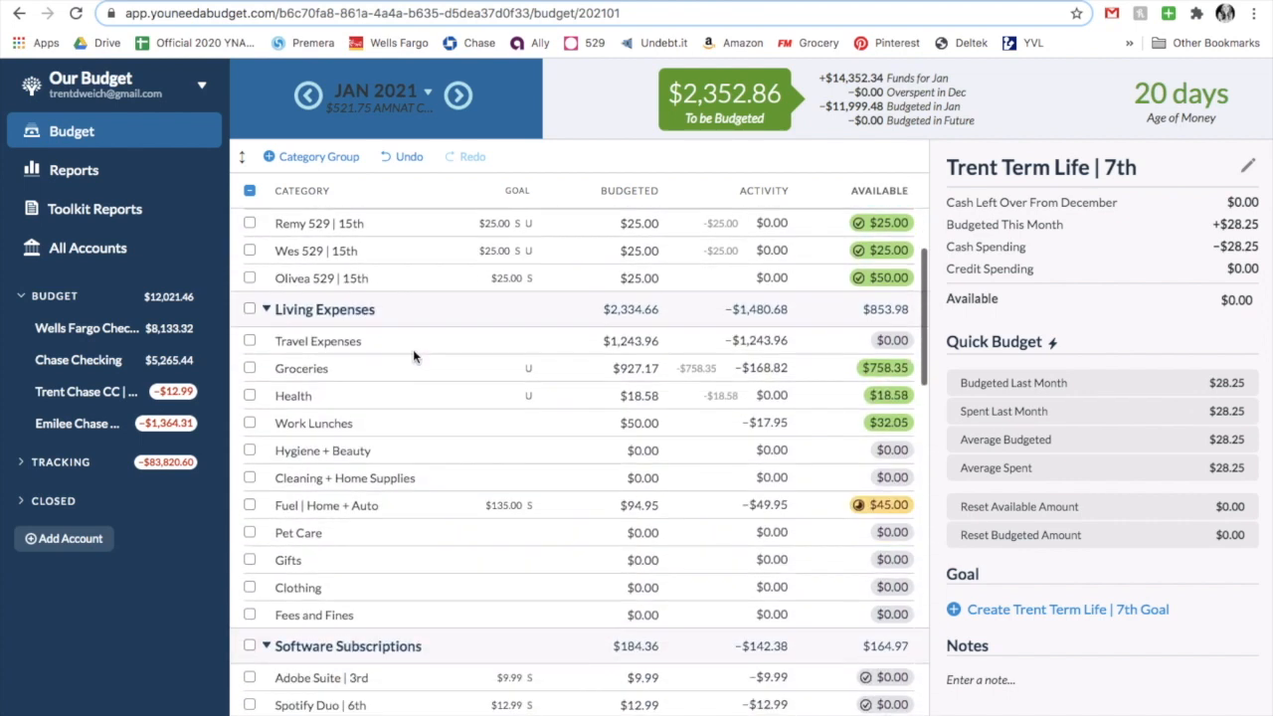
pyautogui.click(418, 340)
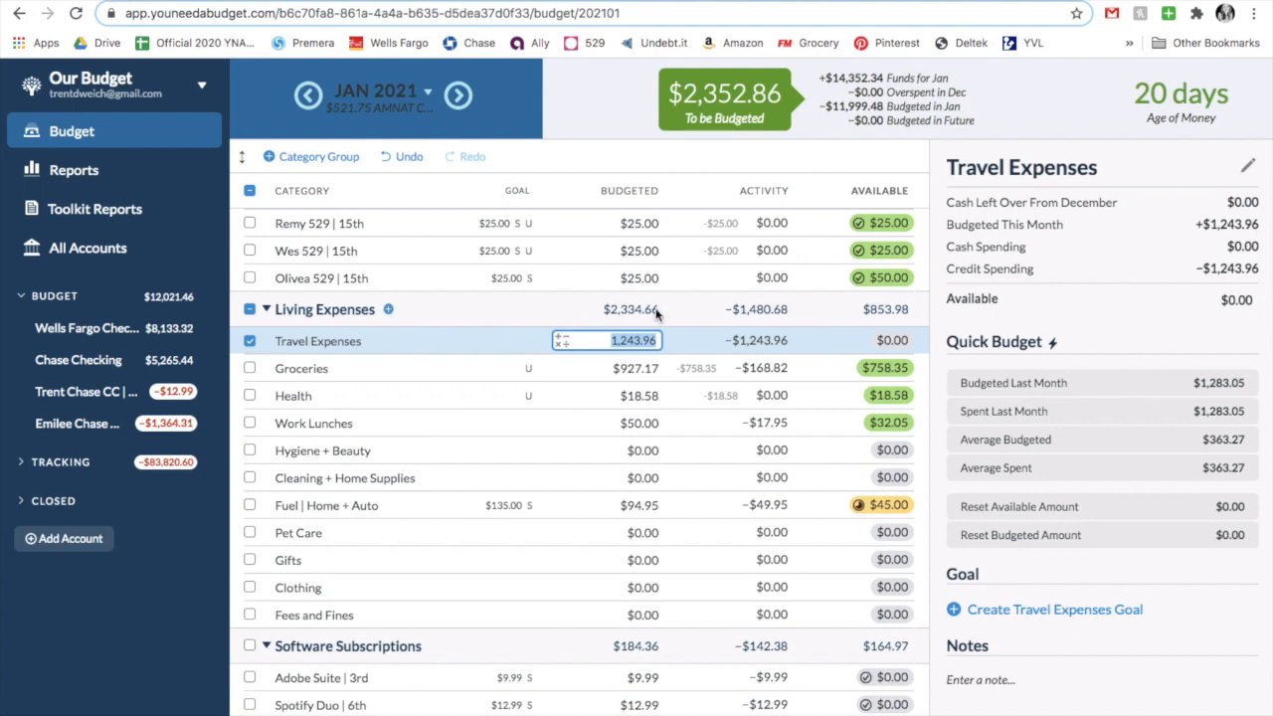
pyautogui.click(756, 340)
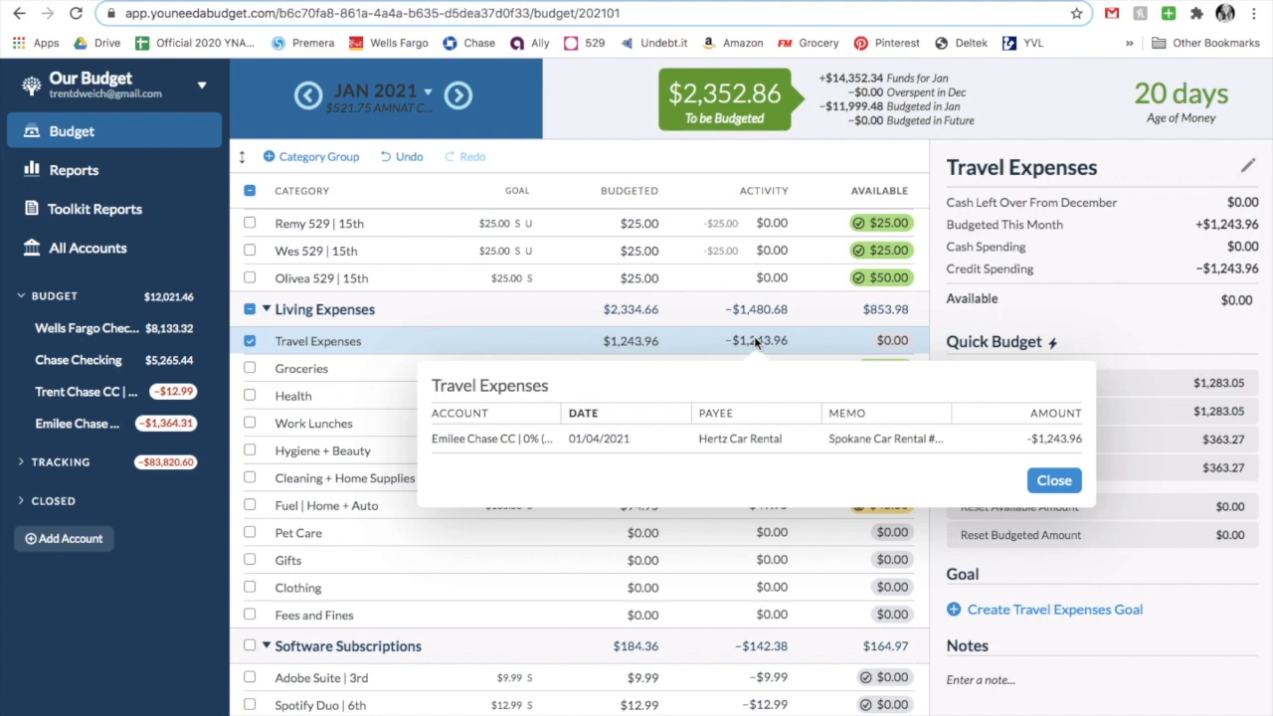
pyautogui.click(1054, 480)
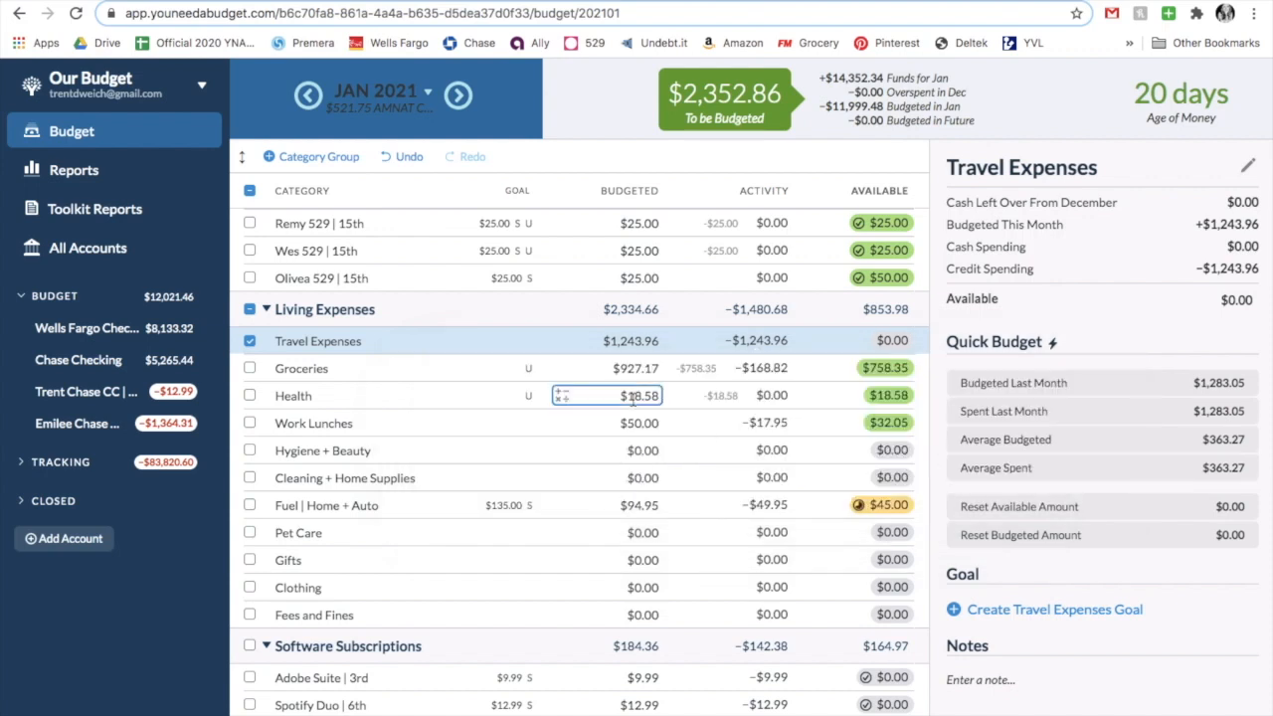
# Review the Groceries, Work Lunches and Fuel | Home + Auto categories under Living Expenses
pyautogui.click(443, 373)
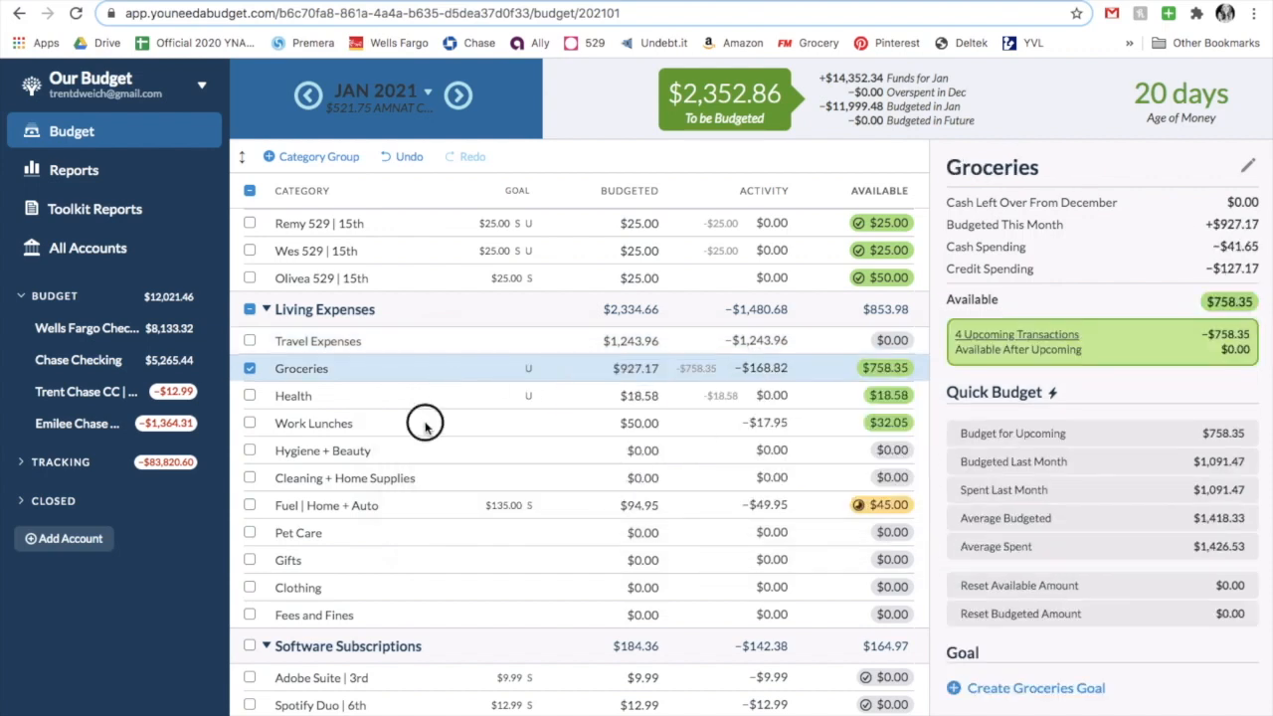
pyautogui.click(425, 424)
pyautogui.click(434, 497)
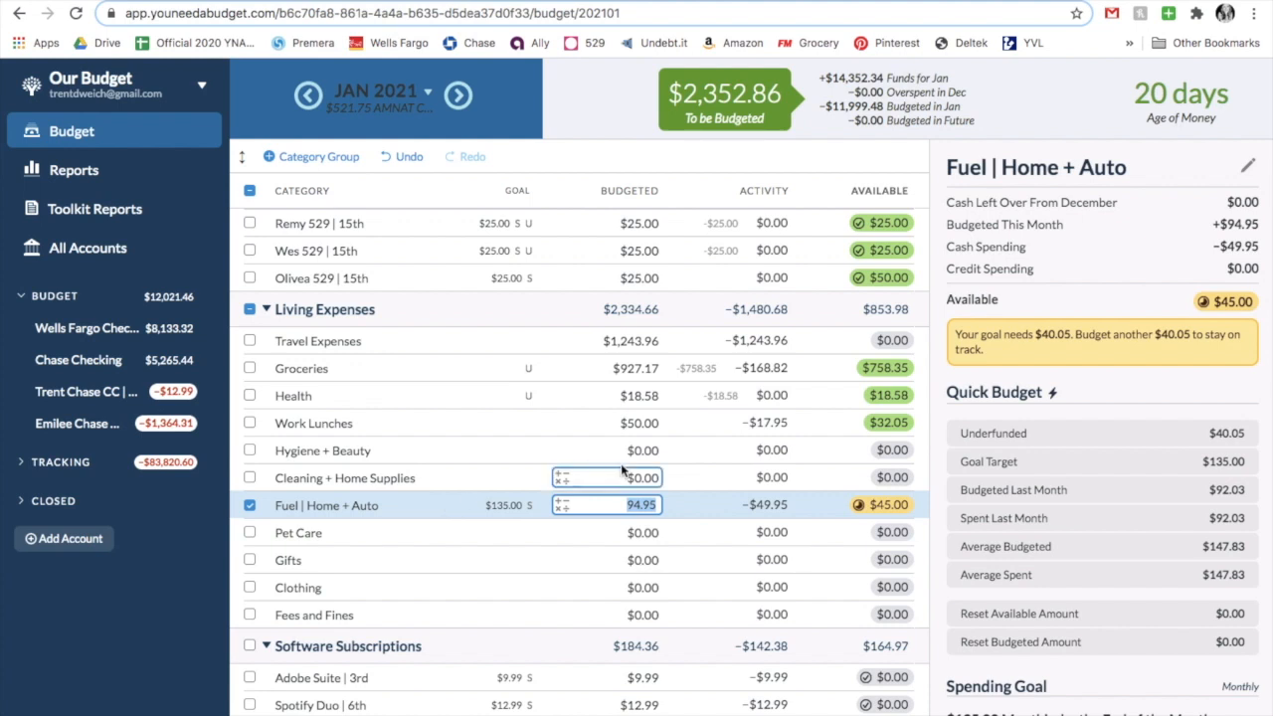
pyautogui.scroll(-3, 699, 564)
pyautogui.scroll(-1, 700, 565)
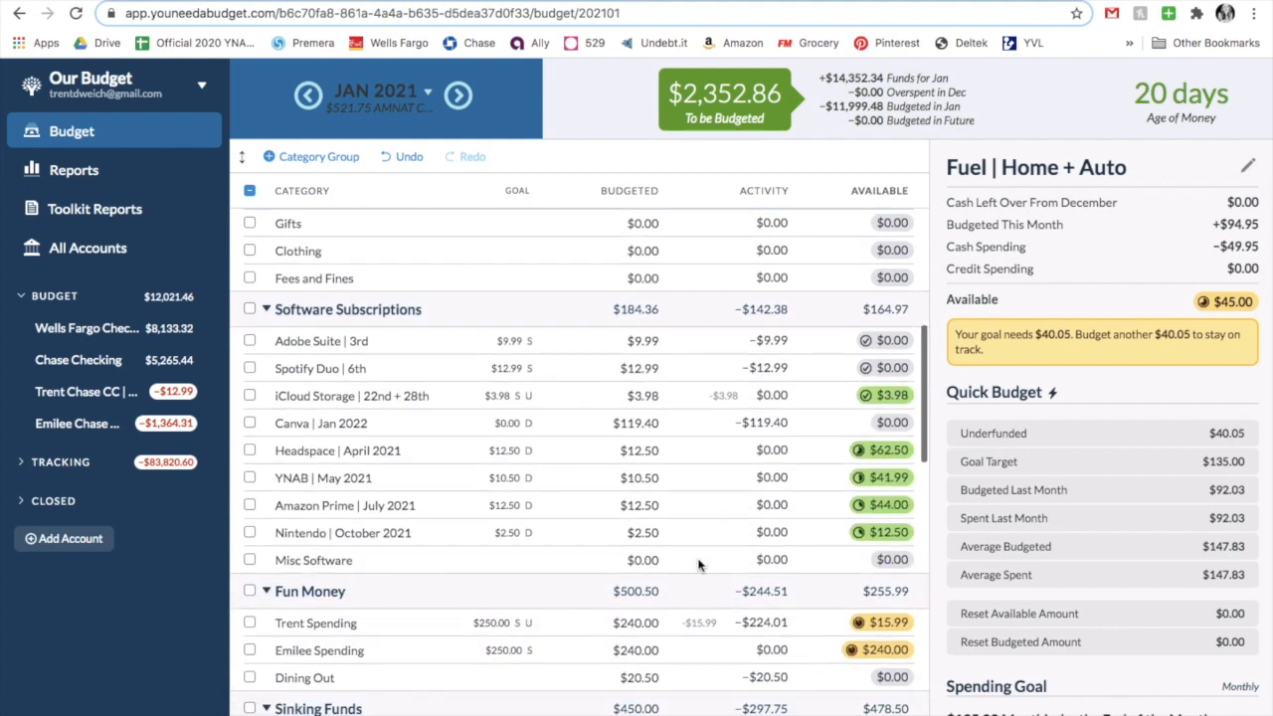
# Review the Adobe Suite, Spotify Duo and Canva categories under Software Subscriptions
pyautogui.click(437, 344)
pyautogui.click(434, 372)
pyautogui.click(435, 422)
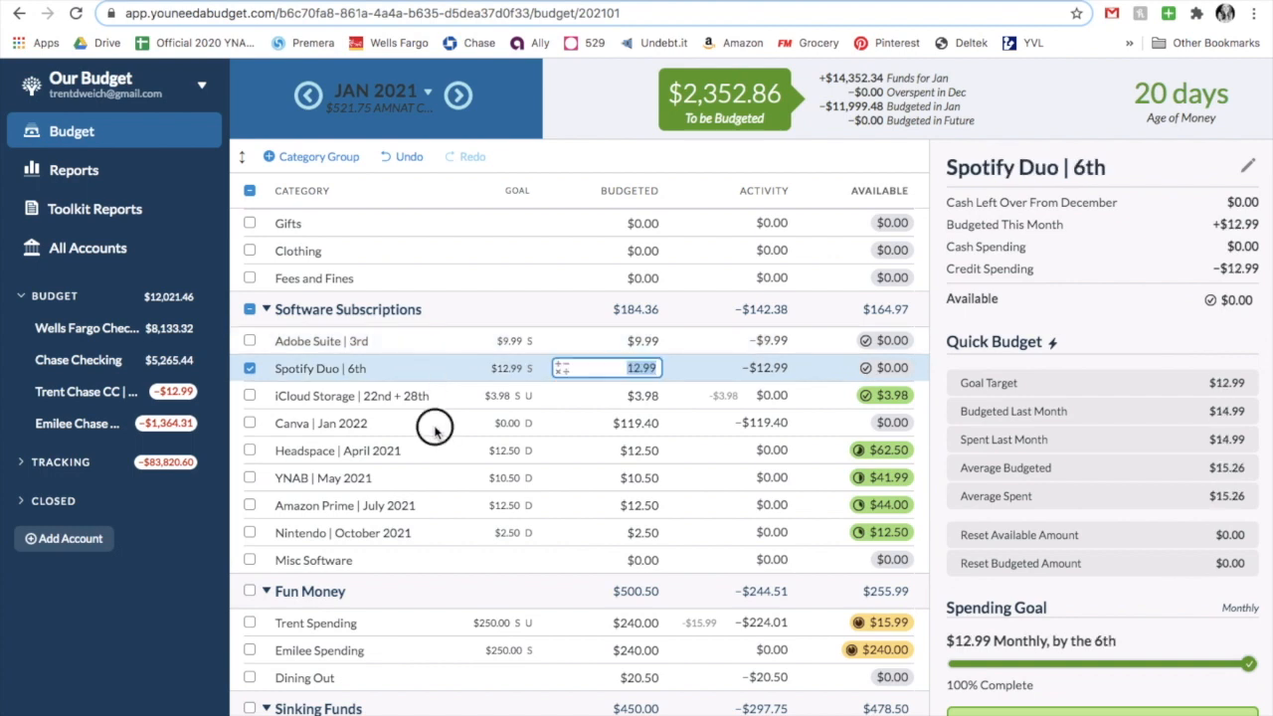
pyautogui.click(438, 341)
pyautogui.click(430, 371)
pyautogui.click(426, 424)
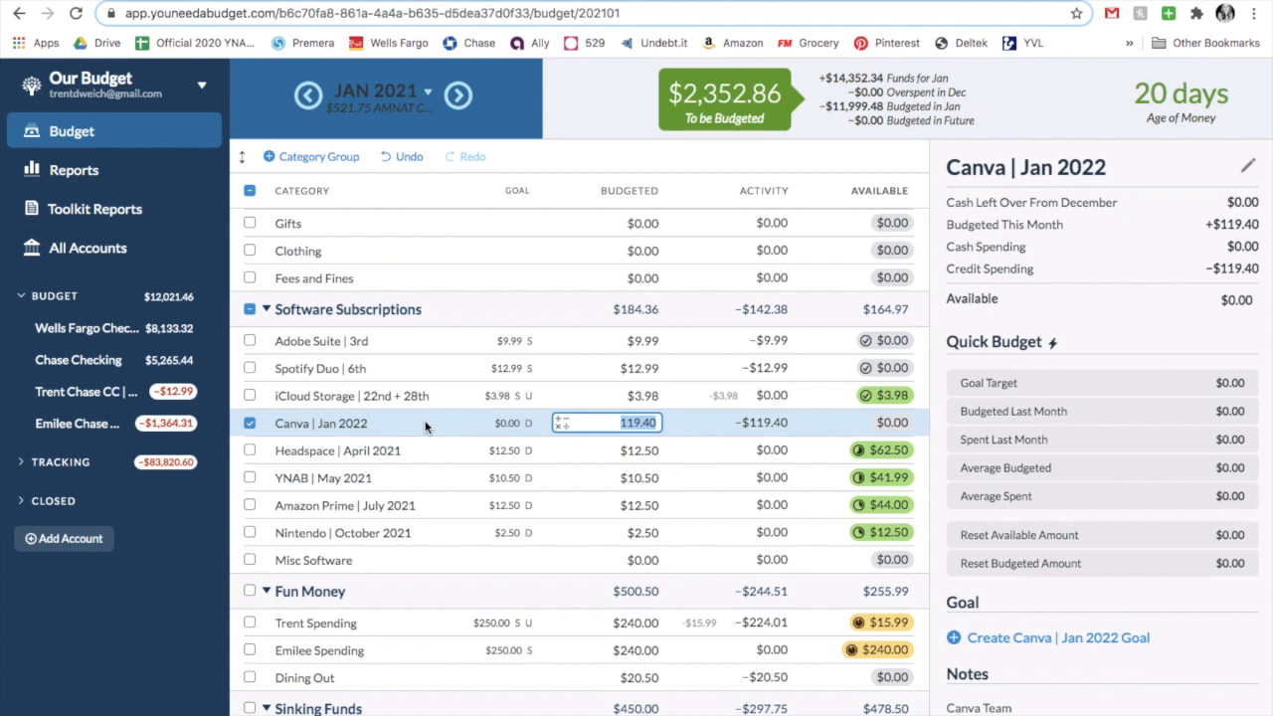
# Examine the transactions behind the Dining Out activity under Fun Money
pyautogui.scroll(-5, 425, 349)
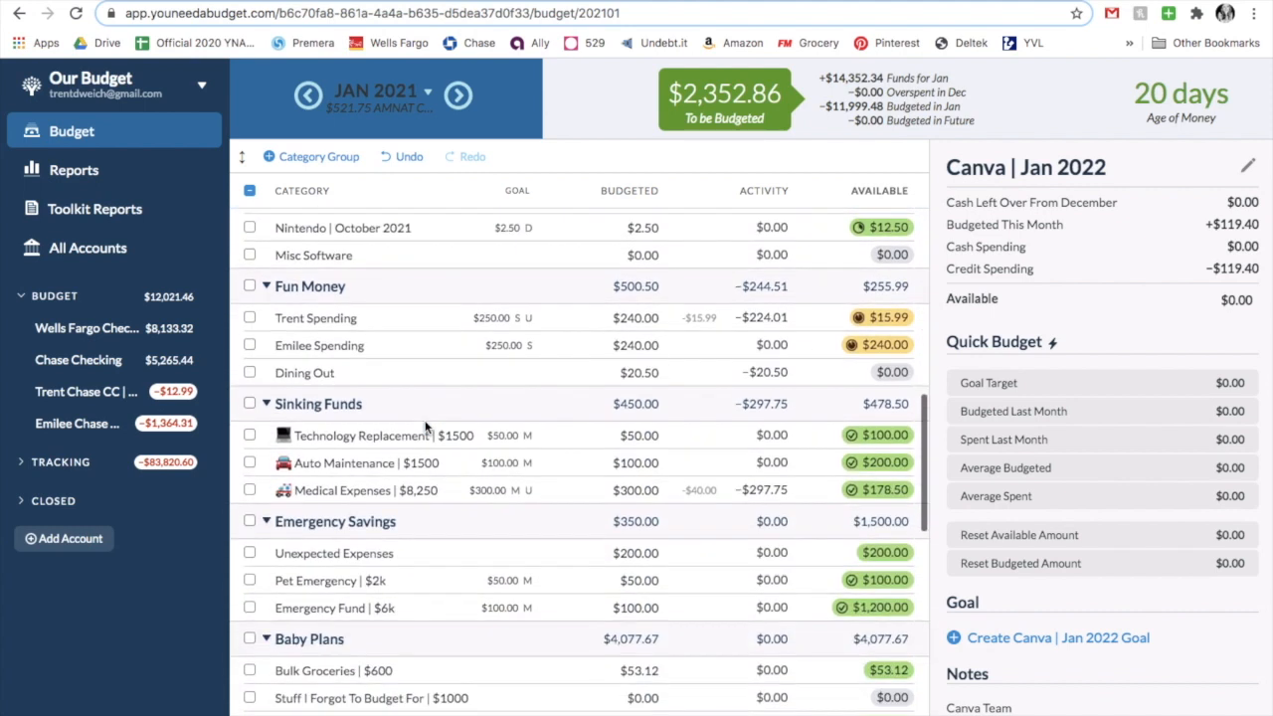
pyautogui.click(698, 376)
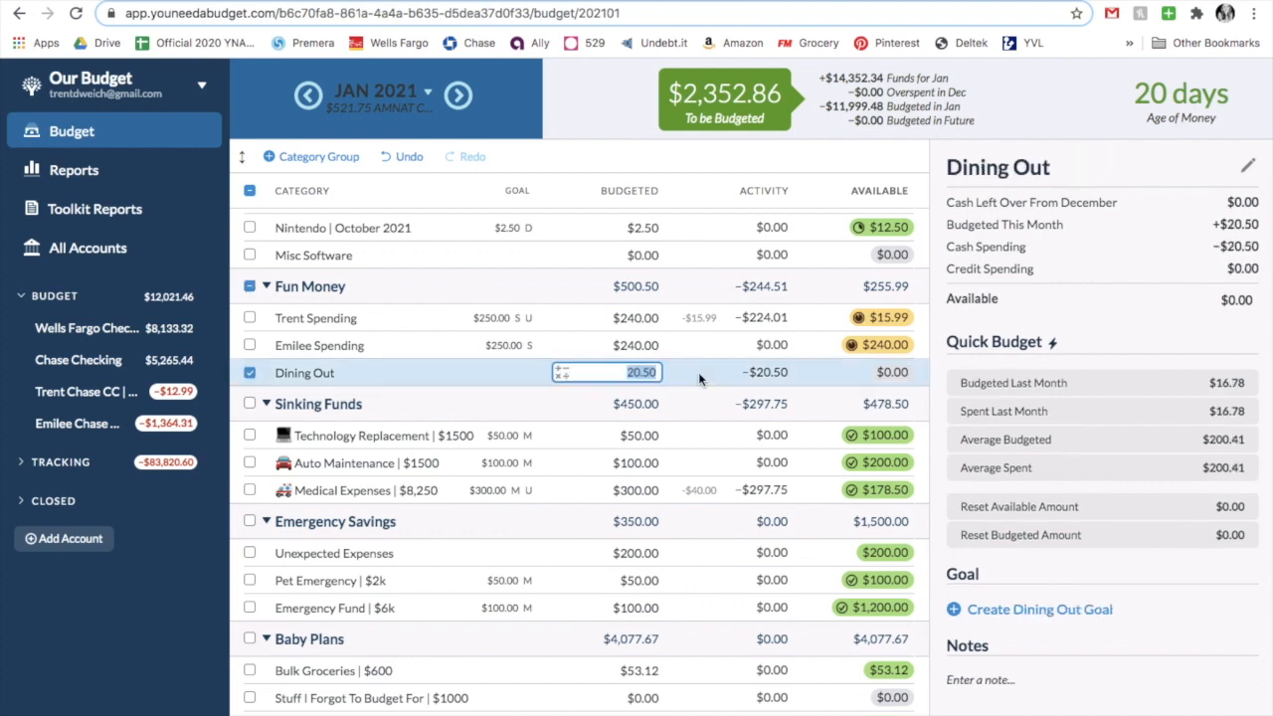
pyautogui.click(759, 374)
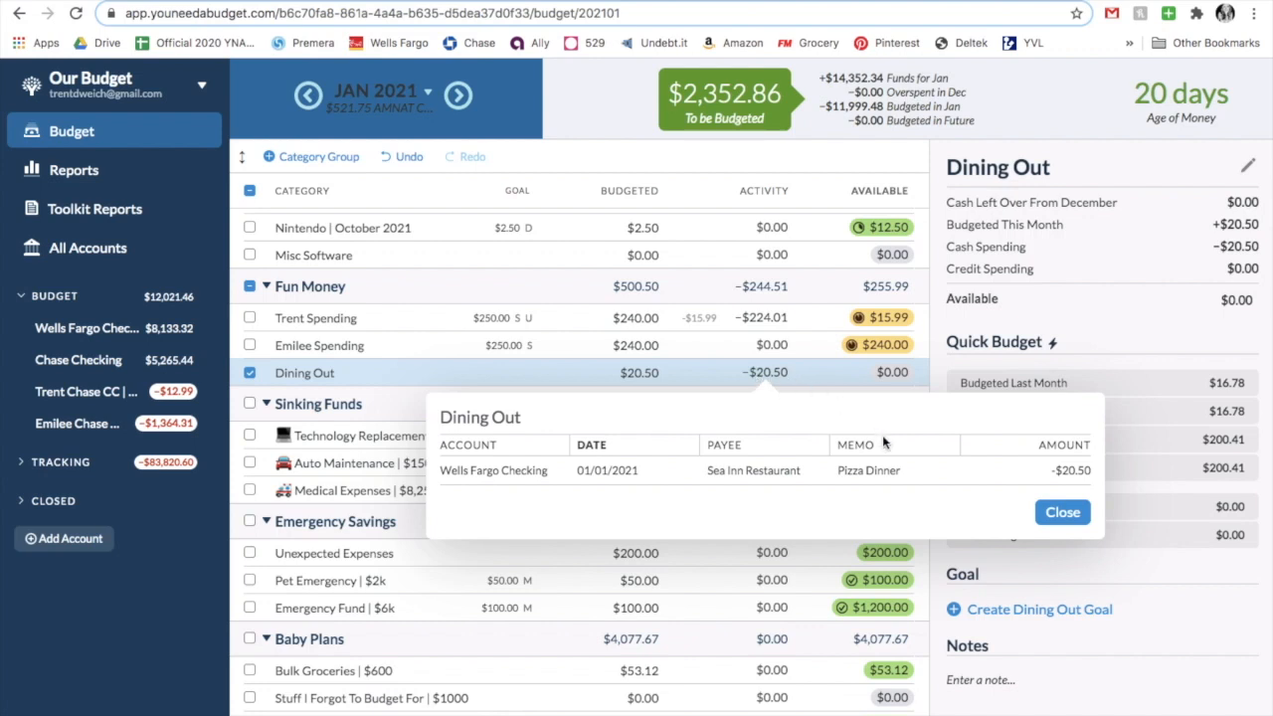
pyautogui.click(1050, 515)
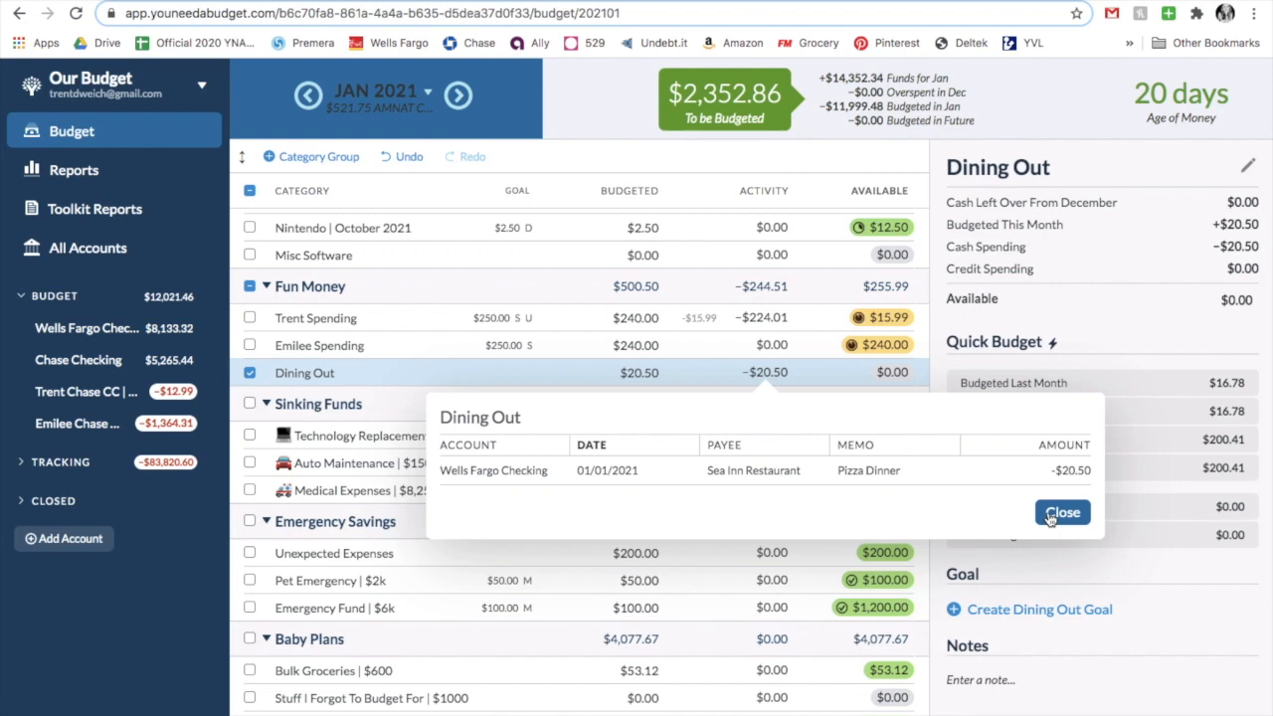
pyautogui.click(1050, 515)
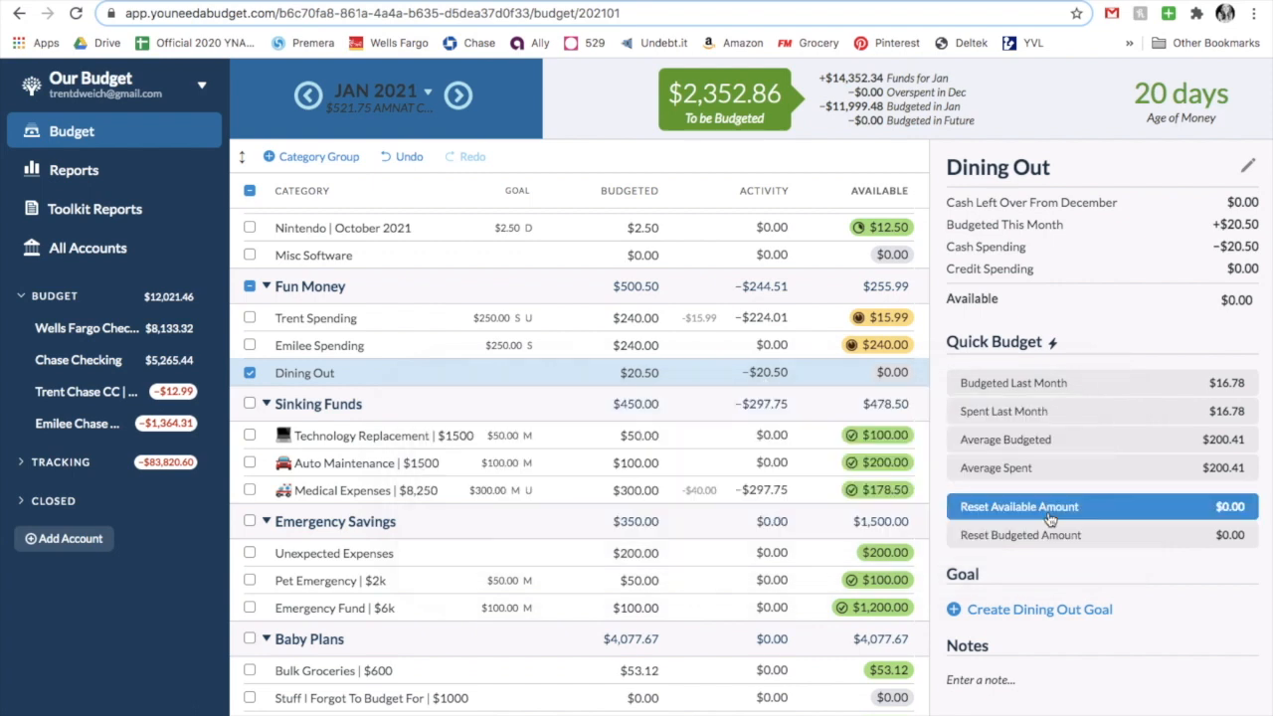
# Examine the transactions behind the Medical Expenses activity under Sinking Funds
pyautogui.click(800, 489)
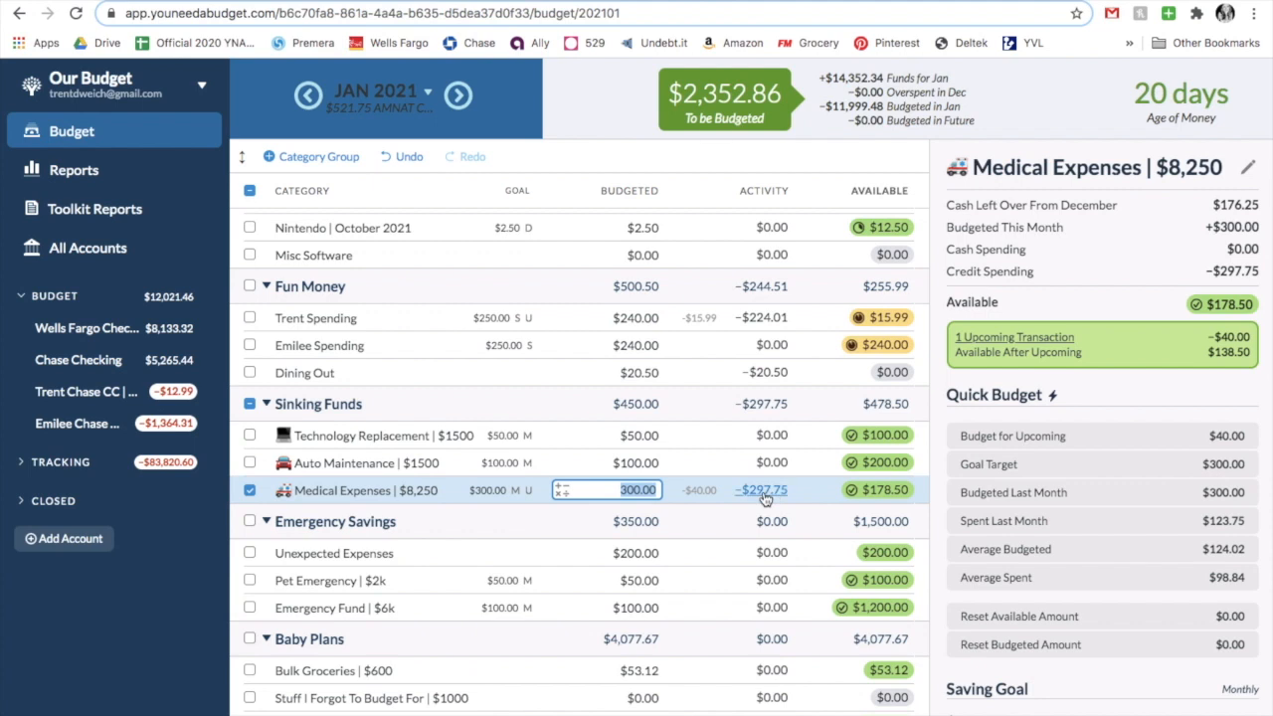
pyautogui.click(763, 491)
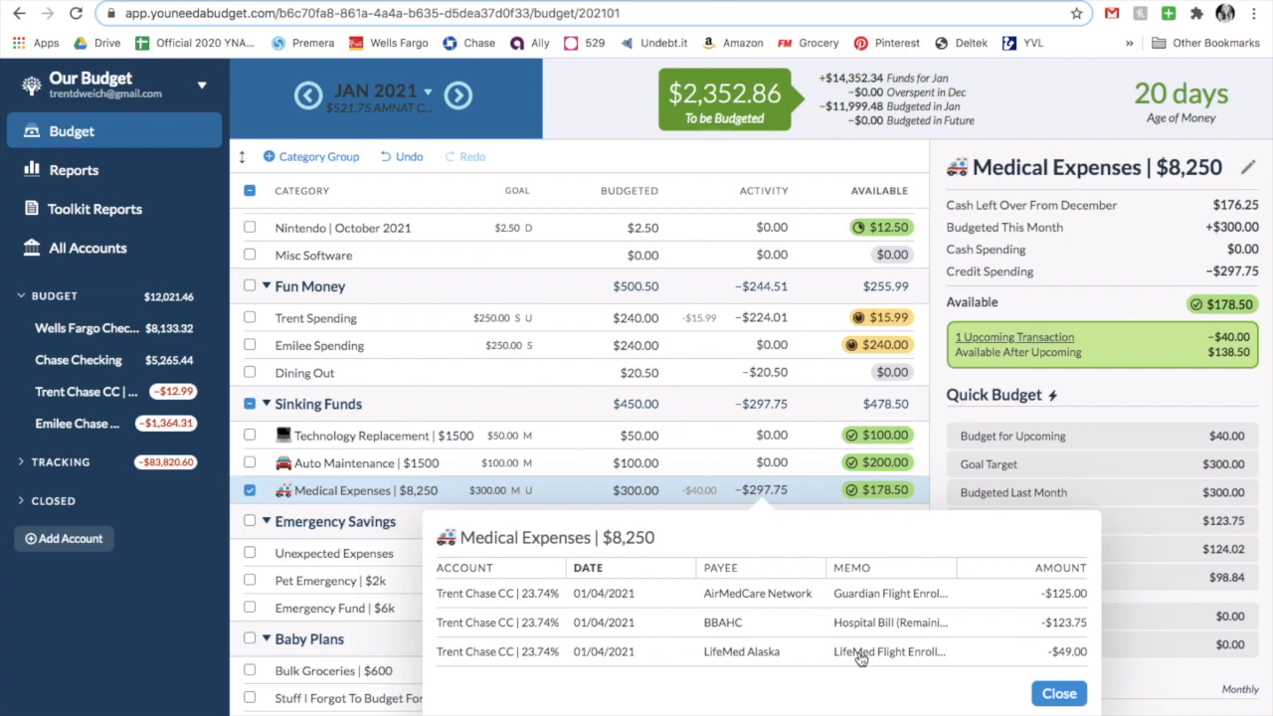
pyautogui.click(1060, 693)
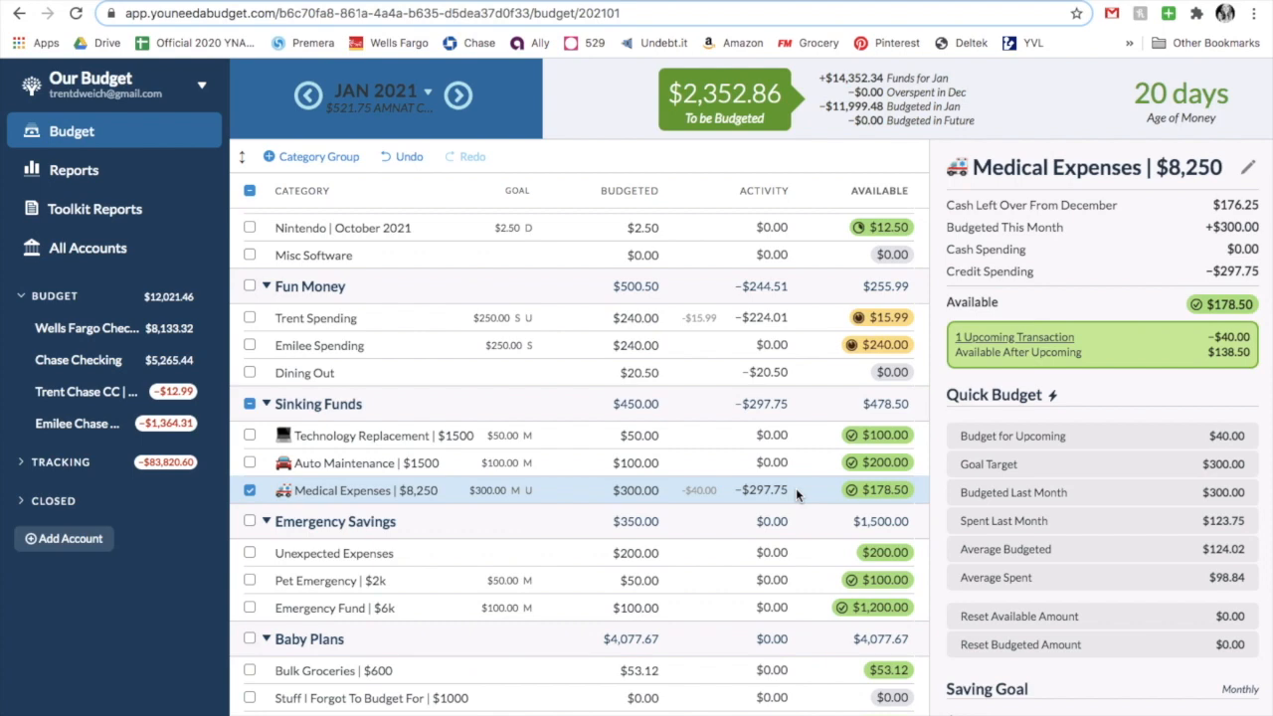
# Examine the transactions behind the Anniversary Fund activity under Holiday/Event Sinking Funds
pyautogui.scroll(-10, 796, 492)
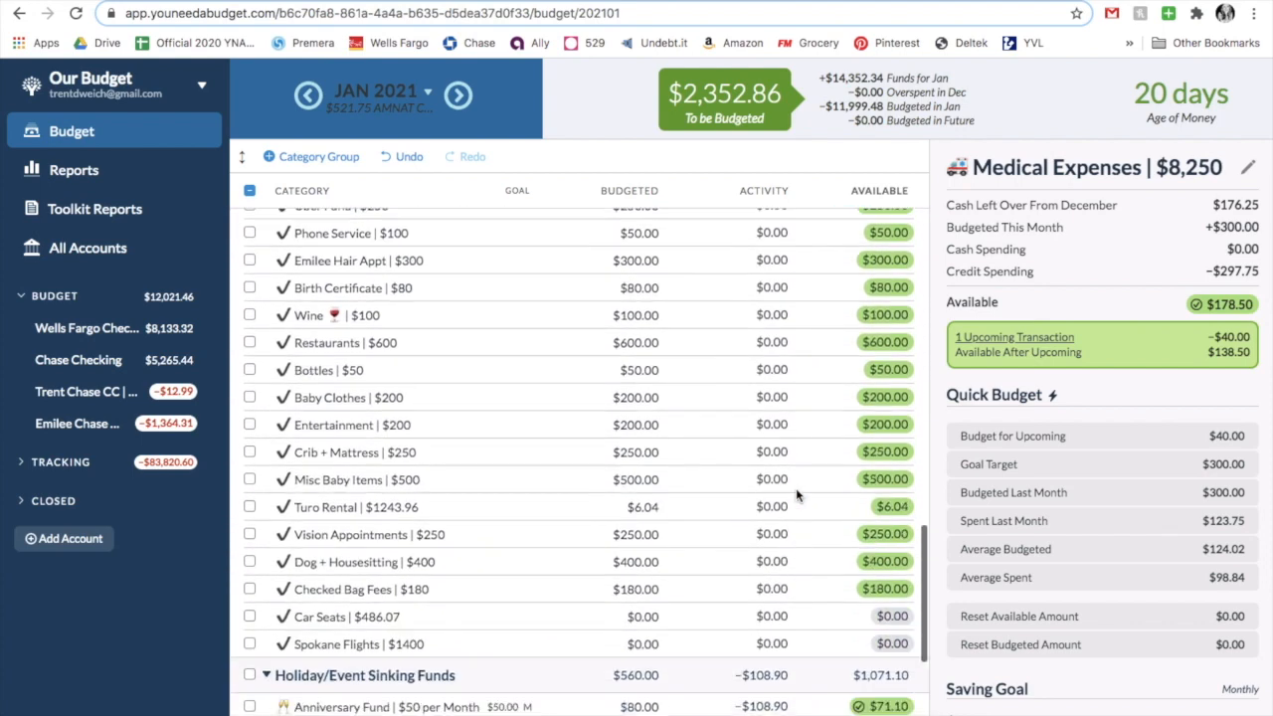
pyautogui.scroll(-8, 795, 495)
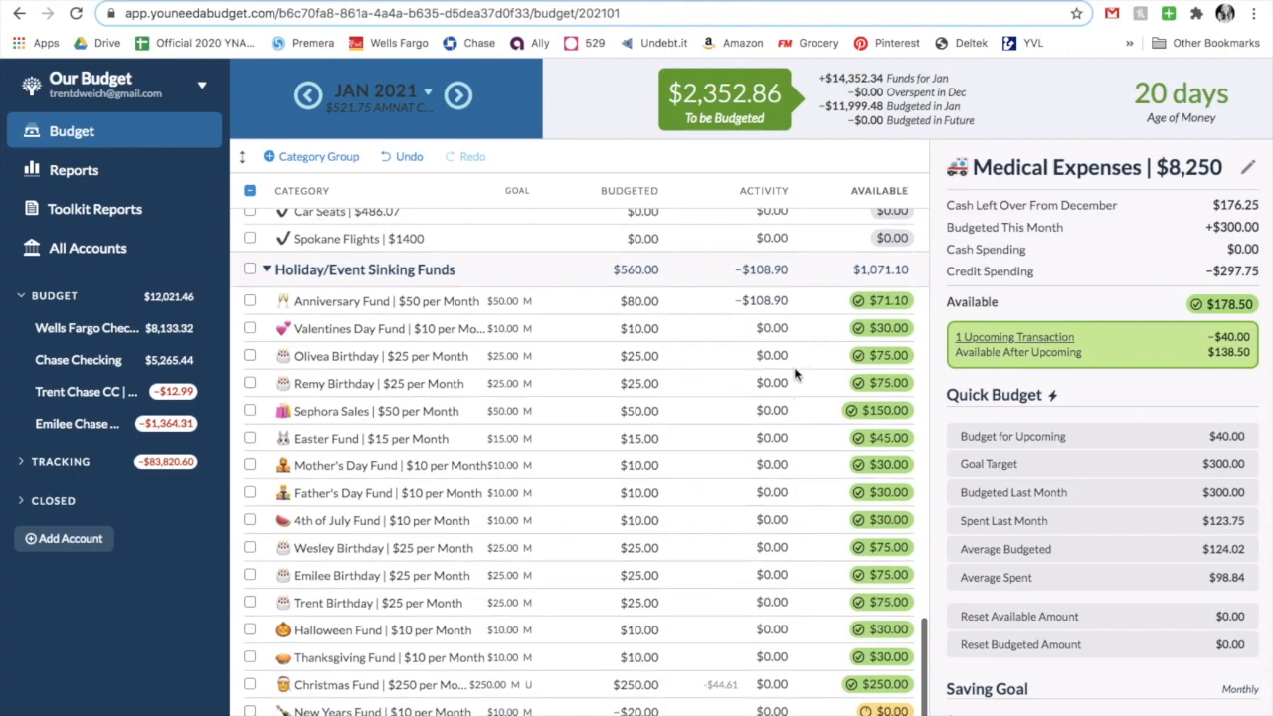
pyautogui.click(773, 309)
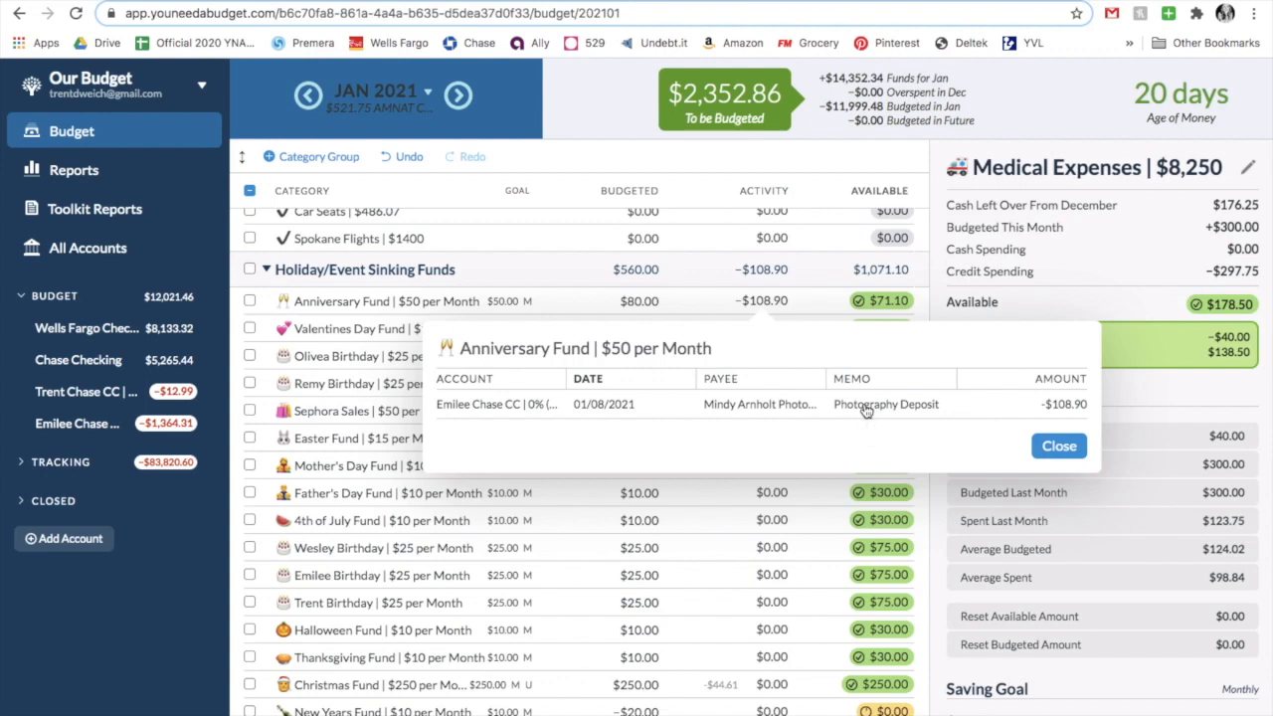
pyautogui.click(1059, 446)
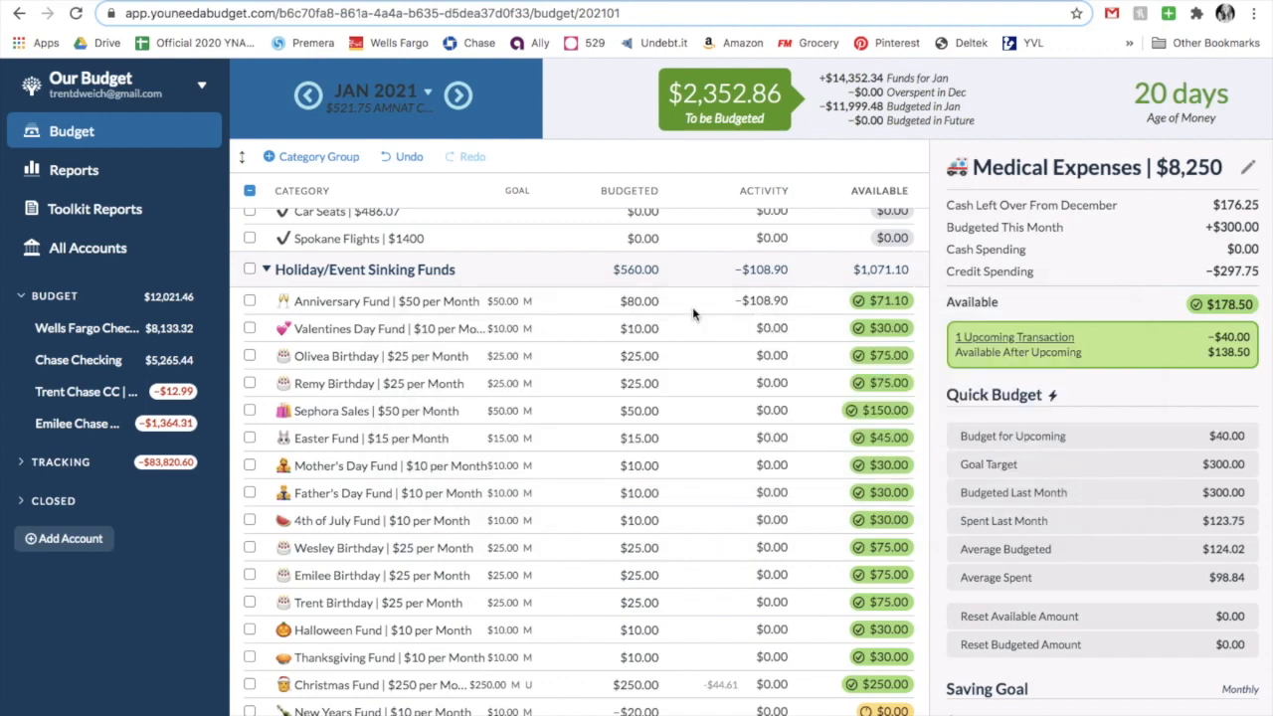
# Budget 2352.86*.05 to Transfer Tuesday | 5% in the Paycheck Withholding group and leave that group collapsed
pyautogui.scroll(15, 686, 311)
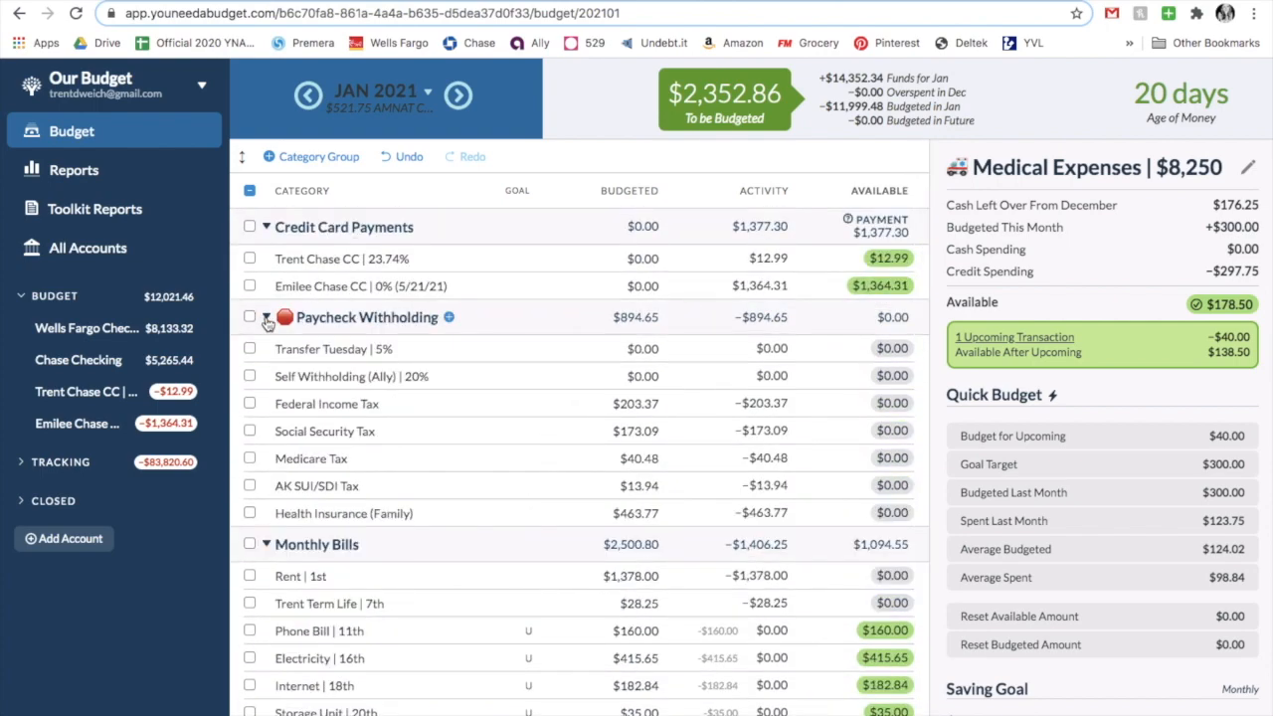
pyautogui.click(626, 349)
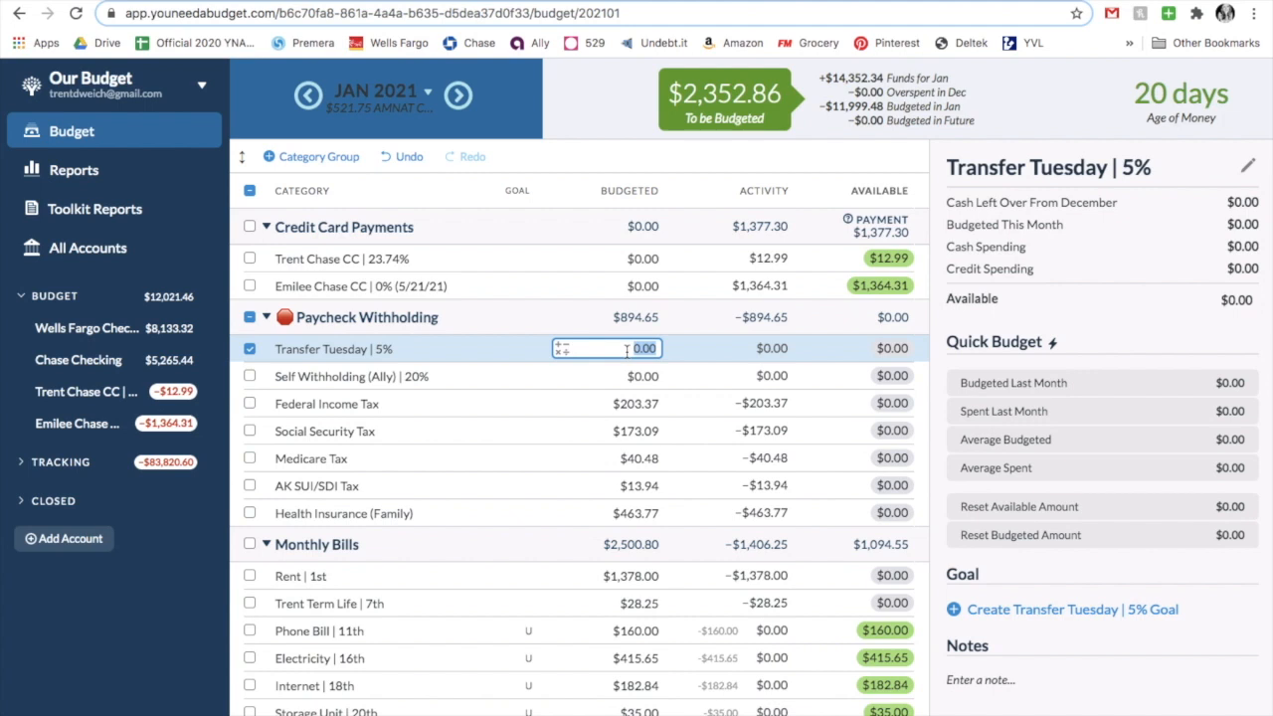
pyautogui.write('2352.86*.05')
pyautogui.press('Return')
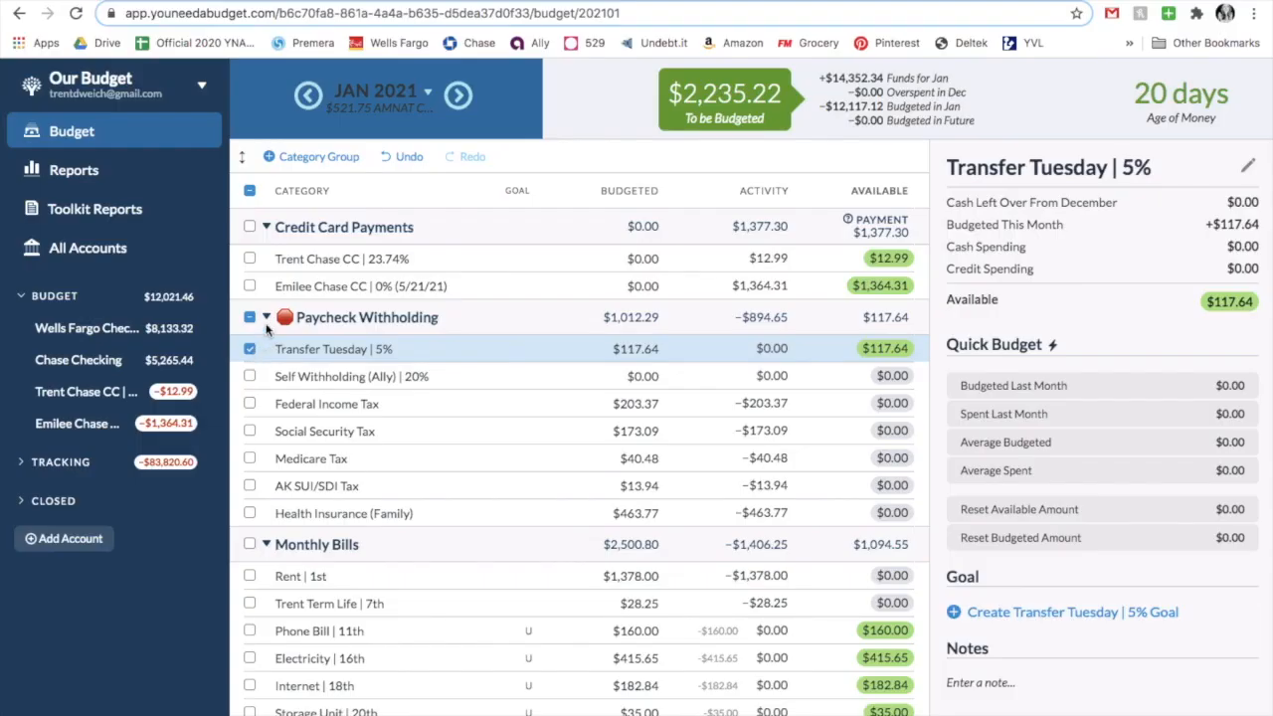
pyautogui.click(265, 312)
# Under Baby Plans, set the budgeted amounts to 600 for Bulk Groceries and 1000 for Stuff I Forgot To Budget For
pyautogui.scroll(-2, 428, 491)
pyautogui.scroll(-10, 429, 491)
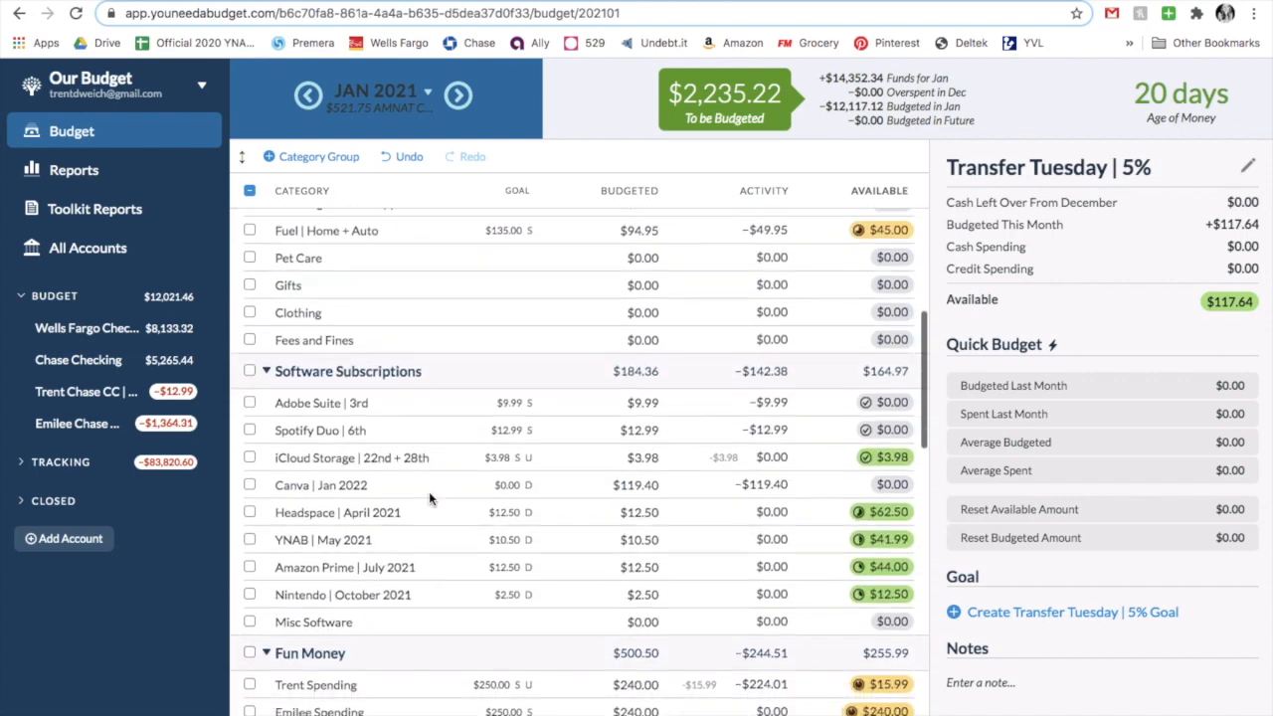
pyautogui.scroll(-8, 429, 491)
pyautogui.click(626, 520)
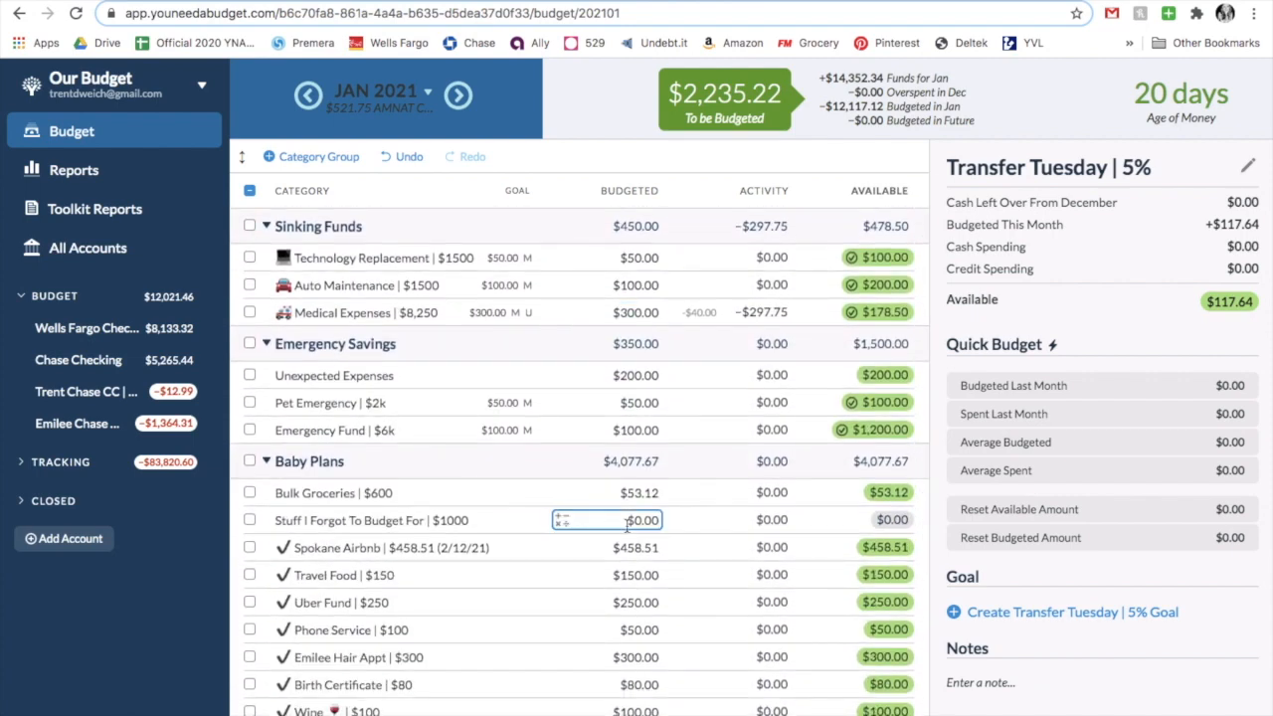
pyautogui.click(626, 493)
pyautogui.write('600')
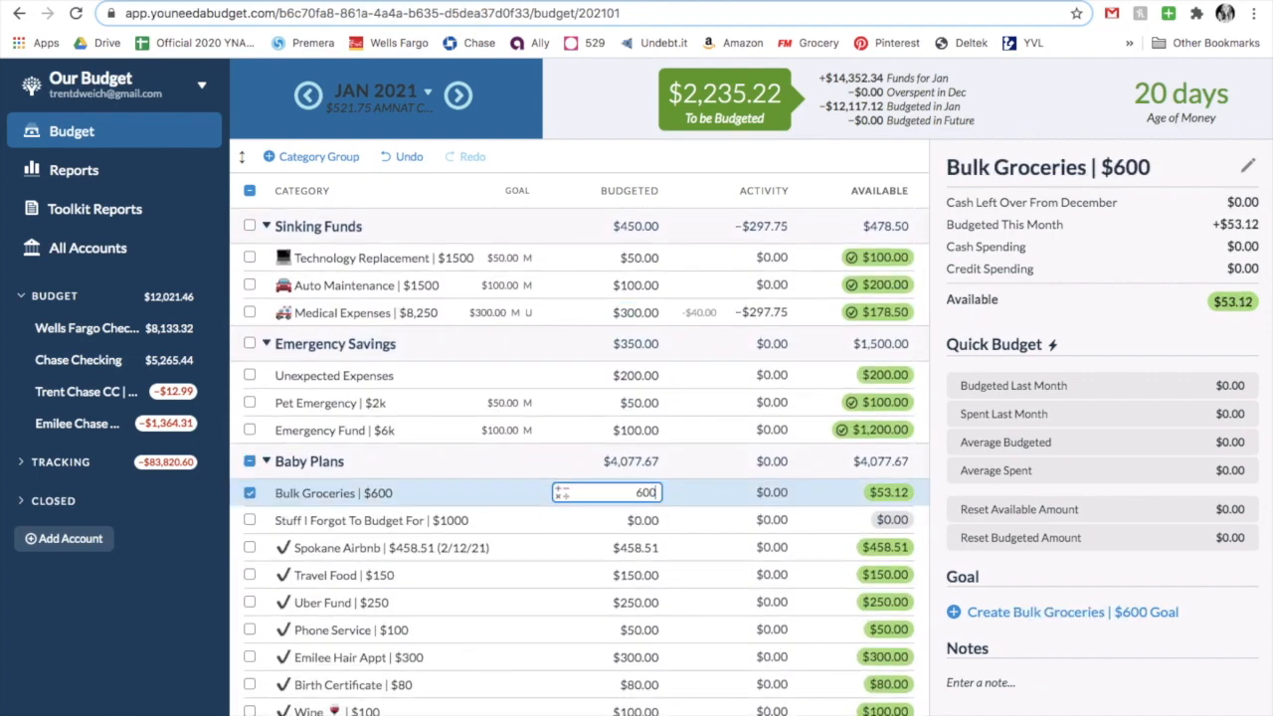
pyautogui.press('Return')
pyautogui.write('1000')
pyautogui.press('Return')
# Copy the ✔ from the Spokane Airbnb category name and add it to the Stuff I Forgot To Budget For and Bulk Groceries names
pyautogui.click(388, 548)
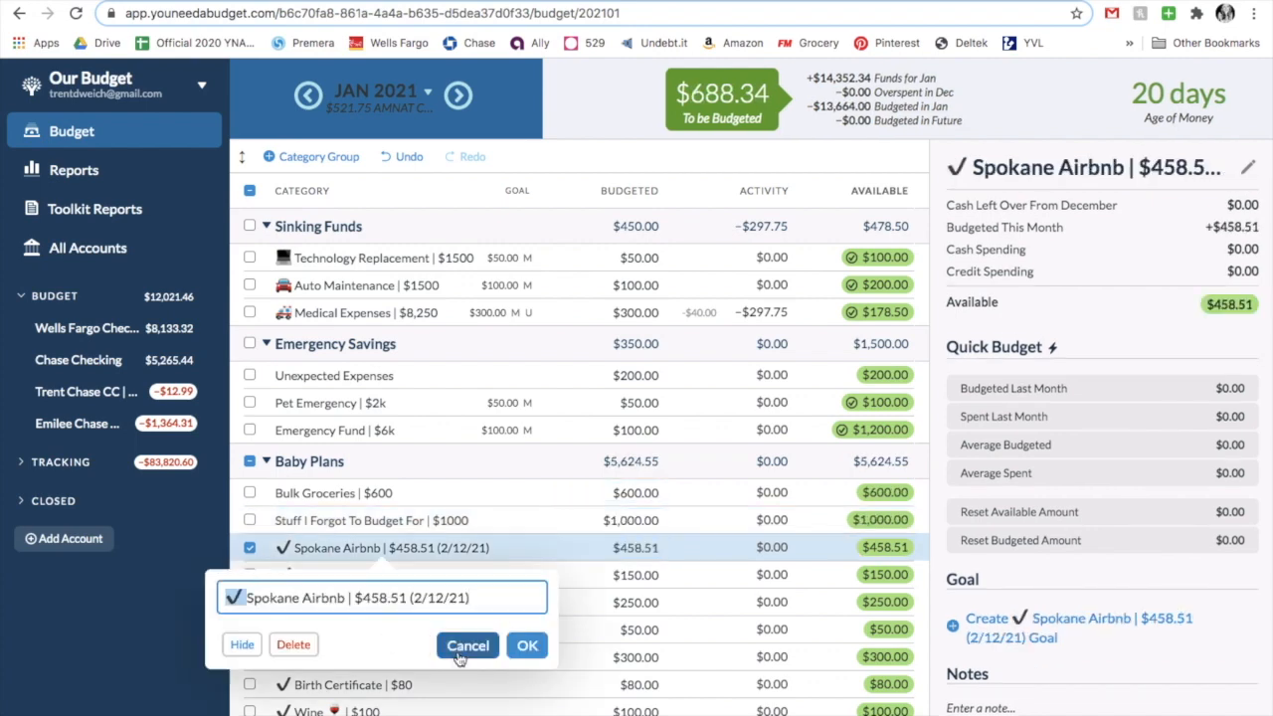
pyautogui.click(462, 648)
pyautogui.click(372, 521)
pyautogui.write('✔')
pyautogui.click(517, 616)
pyautogui.click(333, 493)
pyautogui.write('✔')
pyautogui.click(478, 590)
# Move the Bulk Groceries and Stuff I Forgot To Budget For categories below the other Baby Plans items
pyautogui.scroll(-4, 554, 269)
pyautogui.moveTo(497, 227); pyautogui.dragTo(507, 699)
pyautogui.click(249, 699)
# Add a ✔ in front of the Baby Plans group name and collapse the group
pyautogui.scroll(3, 289, 458)
pyautogui.click(307, 342)
pyautogui.click(148, 388)
pyautogui.write('✔')
pyautogui.click(453, 437)
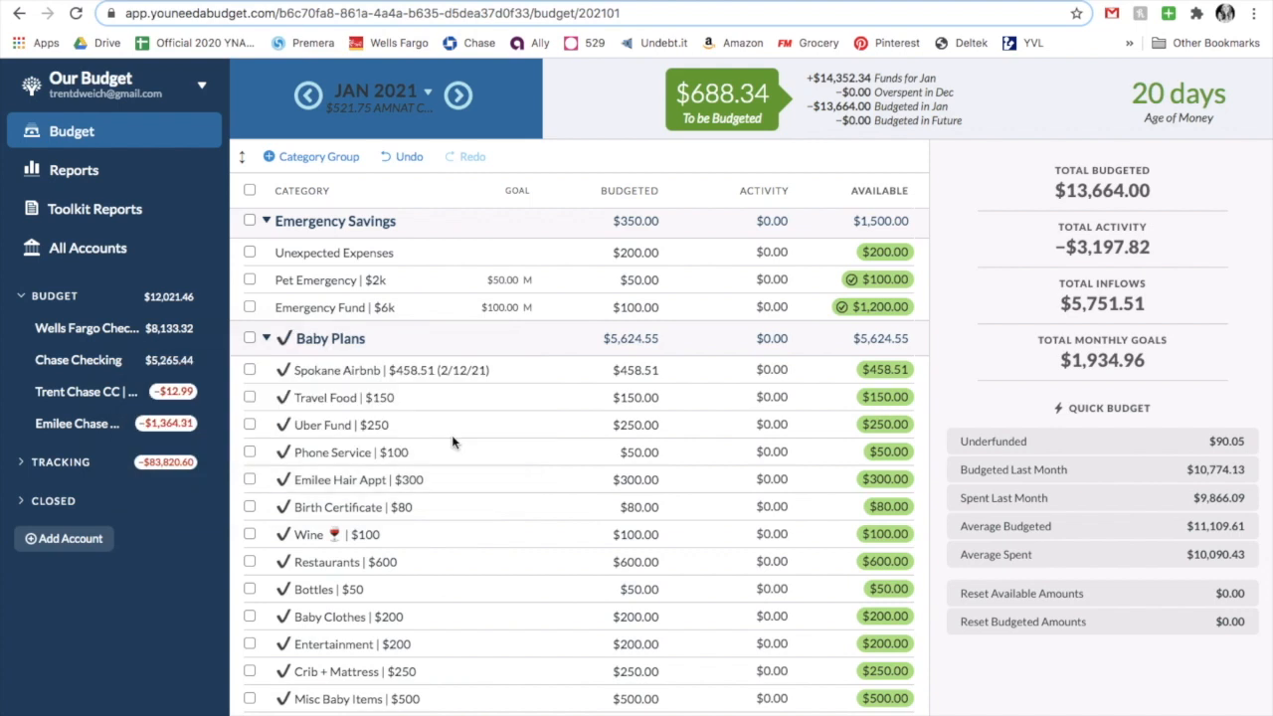
pyautogui.click(266, 338)
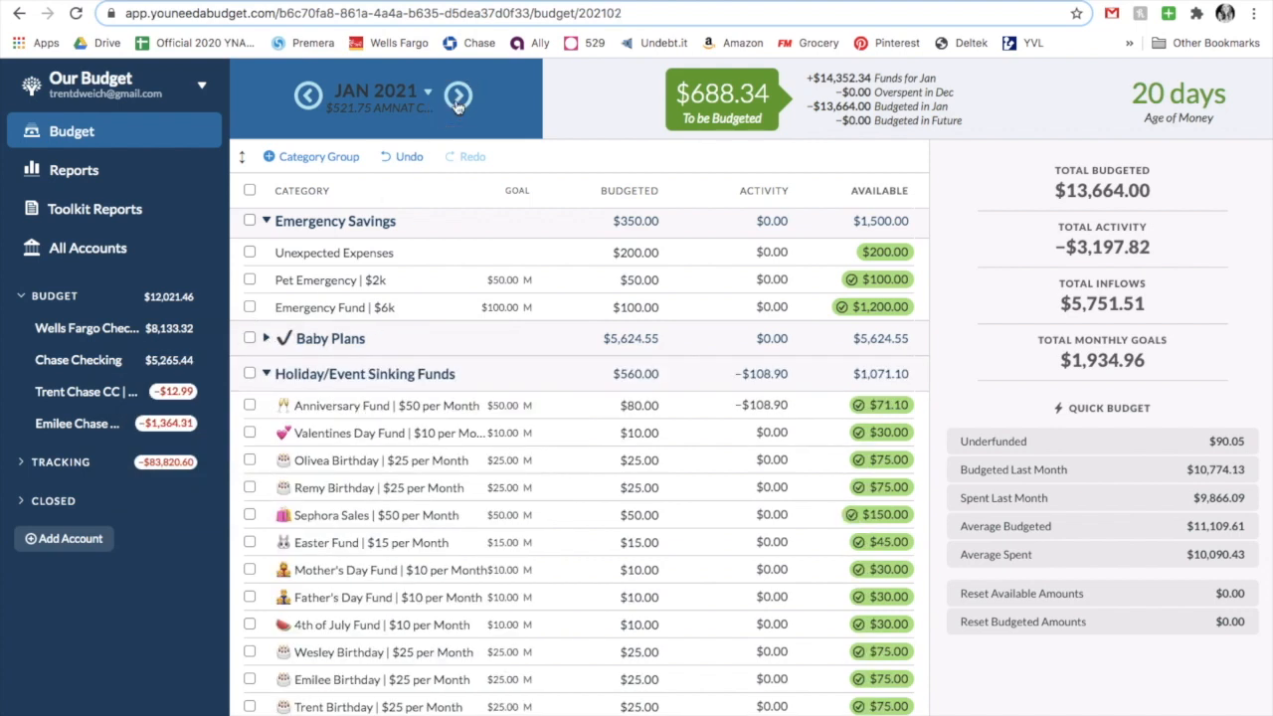
# Switch the budget to February 2021 and check the upcoming transaction in the Anniversary Fund category
pyautogui.click(457, 97)
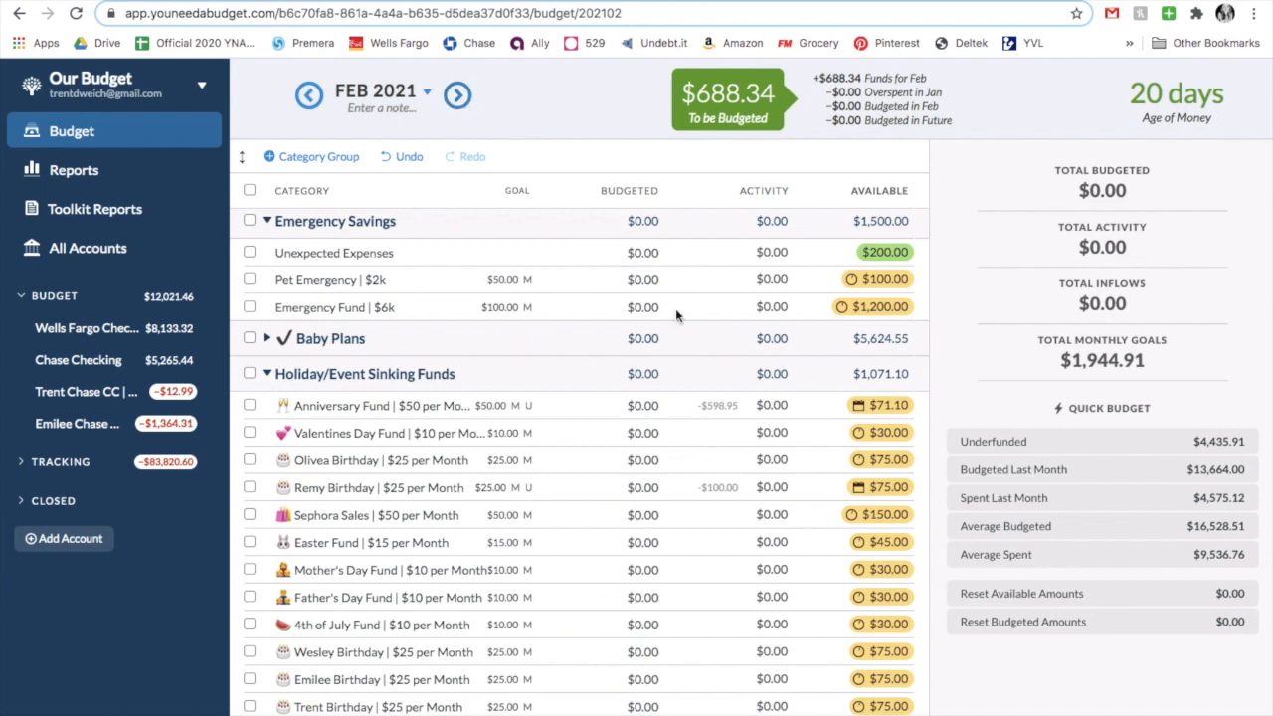
pyautogui.click(717, 403)
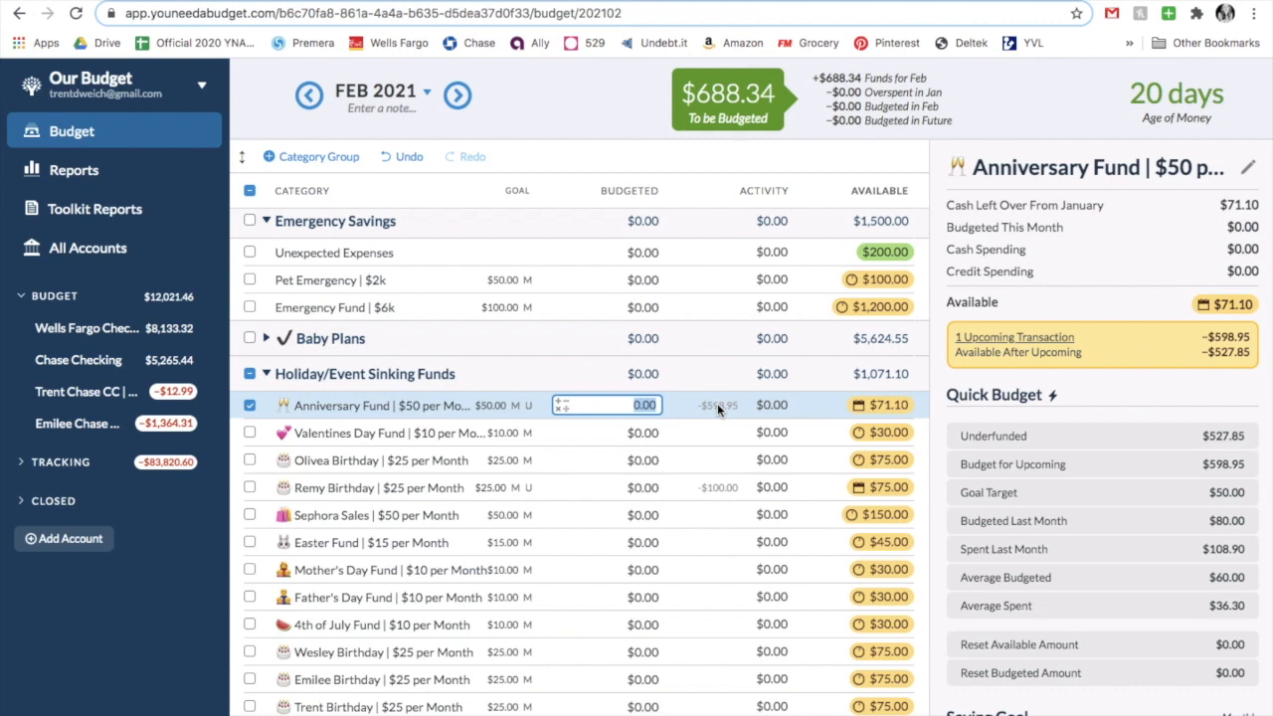
pyautogui.click(718, 406)
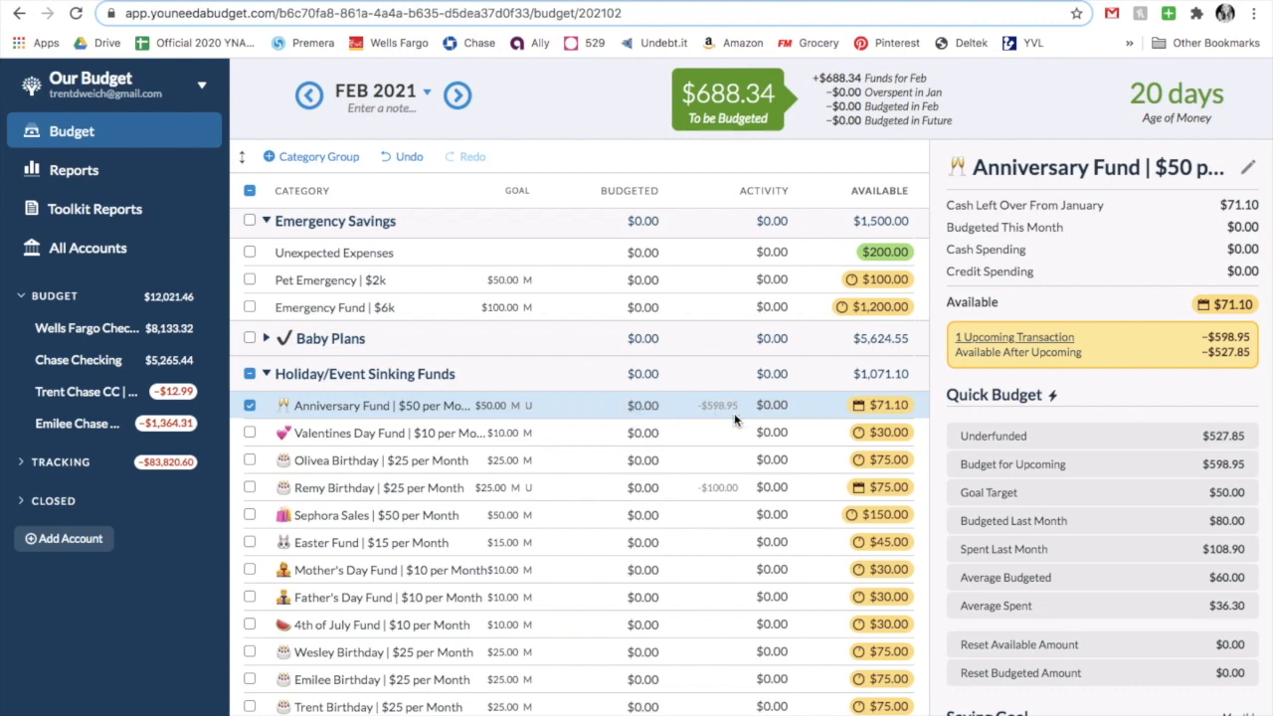
# Move $75.00 from the birthday category directly below Valentines Day Fund to the Anniversary Fund
pyautogui.click(875, 461)
pyautogui.press('Tab')
pyautogui.write('anni')
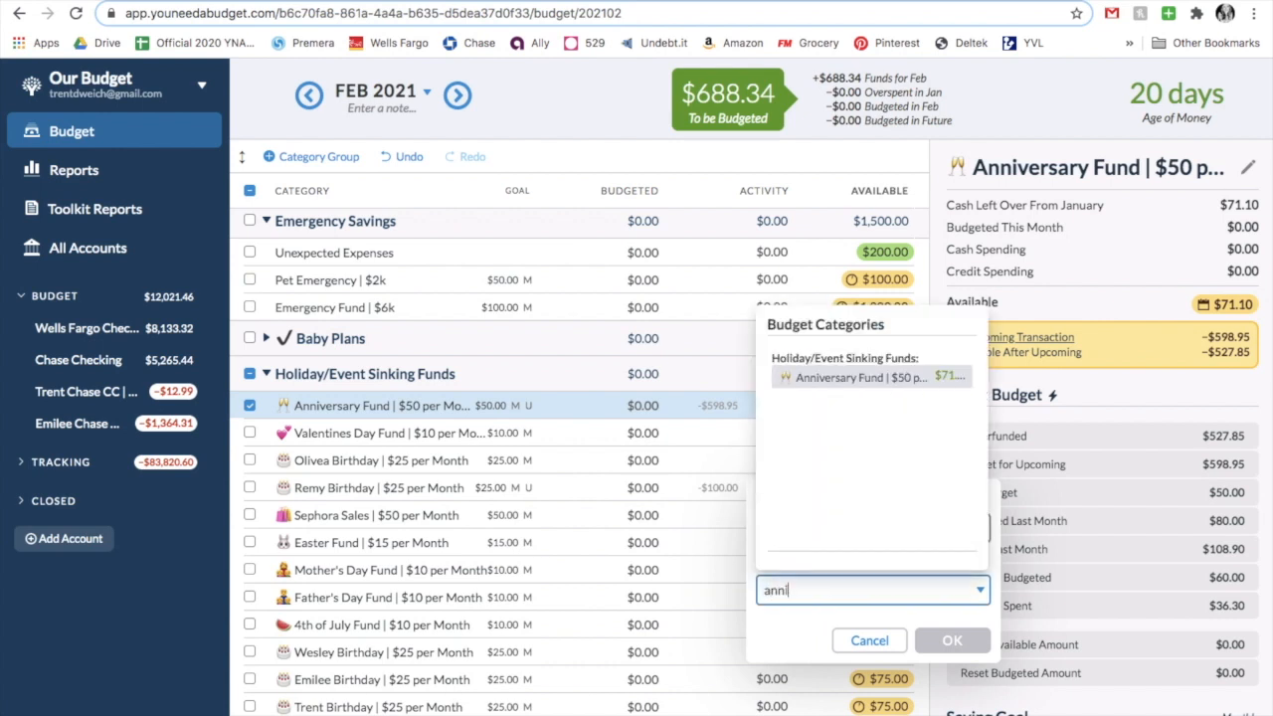
pyautogui.press('Return')
pyautogui.press('Return')
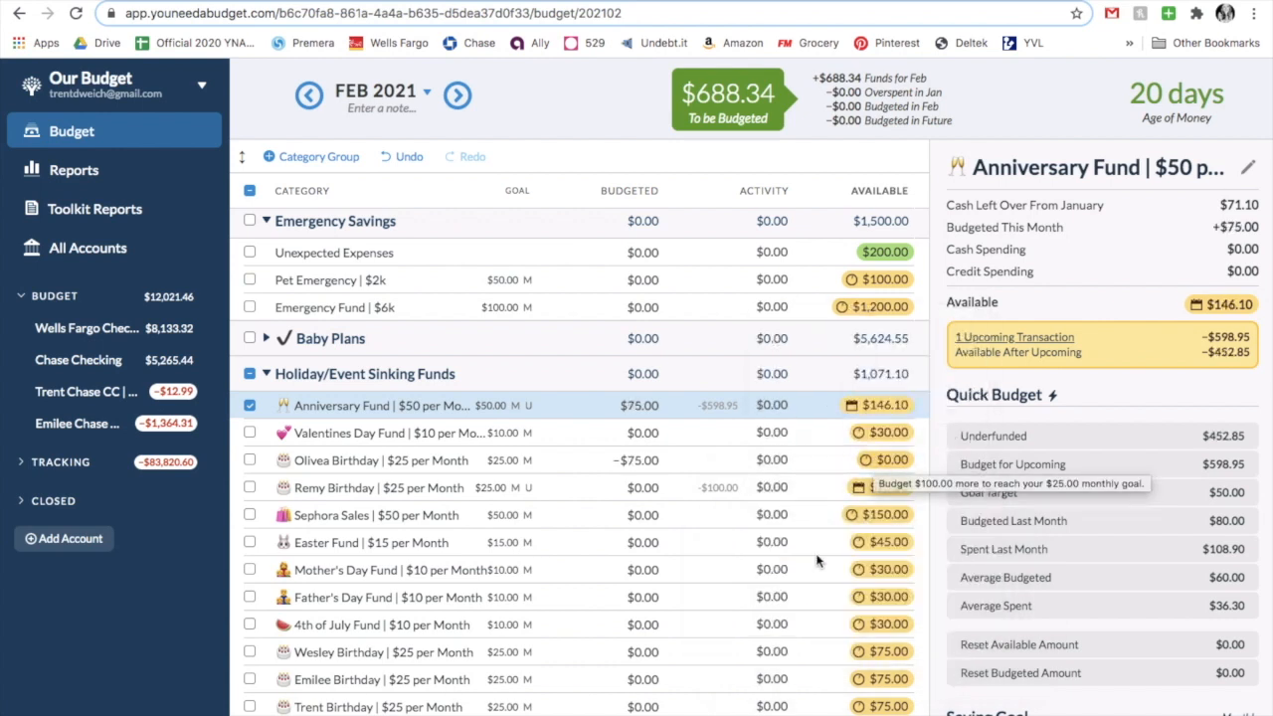
# Move $75.00 from the second-to-last birthday category in Holiday/Event Sinking Funds to the Anniversary Fund
pyautogui.scroll(-1, 819, 562)
pyautogui.click(876, 590)
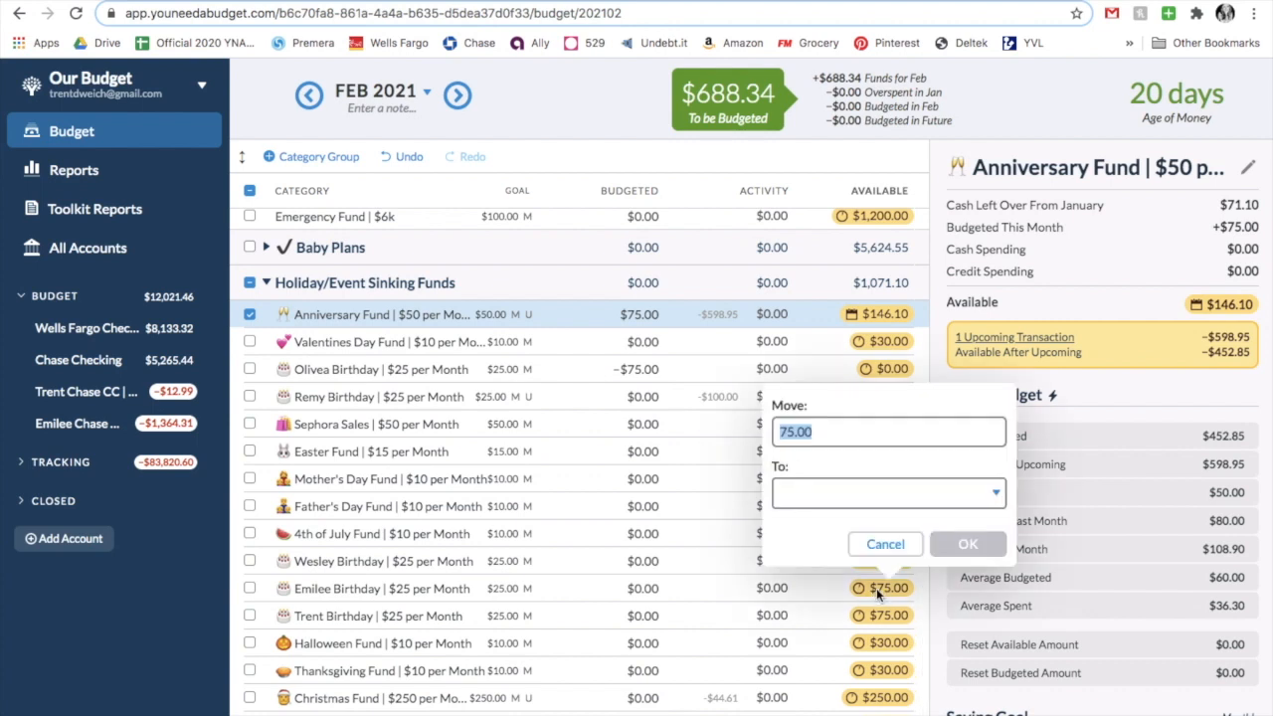
pyautogui.press('Tab')
pyautogui.write('ann')
pyautogui.press('Return')
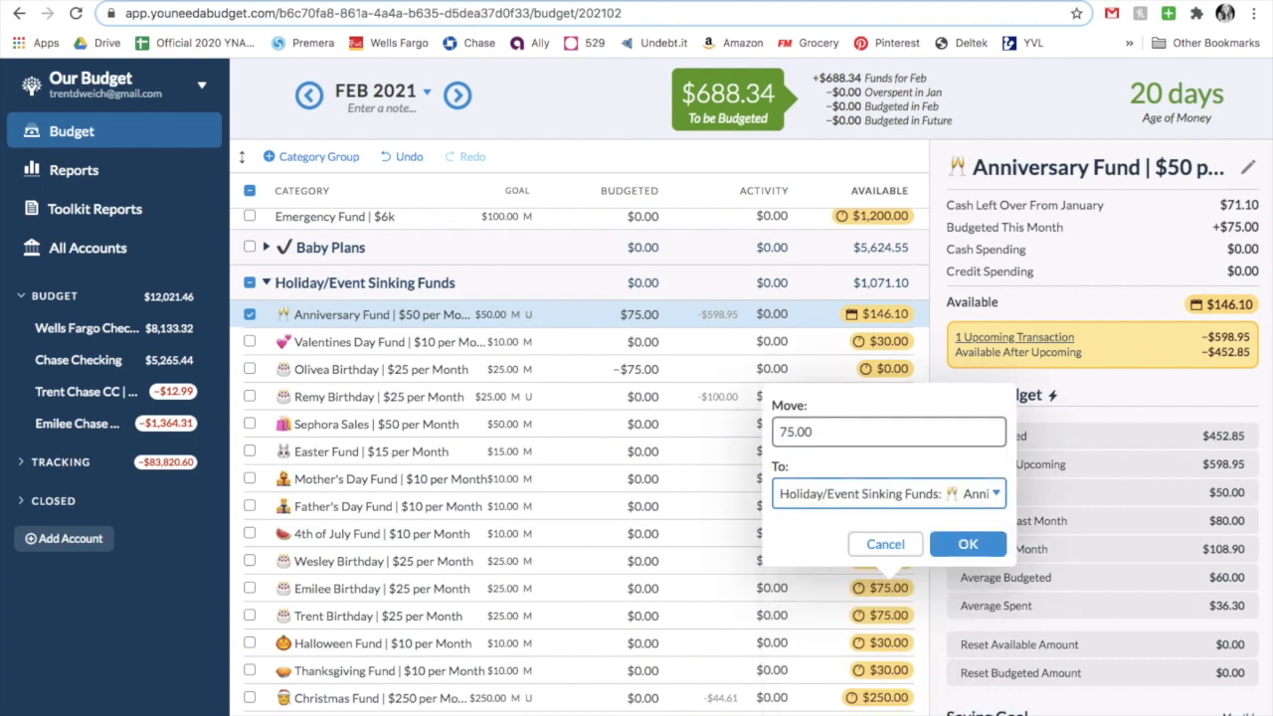
pyautogui.press('Return')
# Move $75.00 from the birthday category directly above Halloween Fund to the Anniversary Fund
pyautogui.click(904, 622)
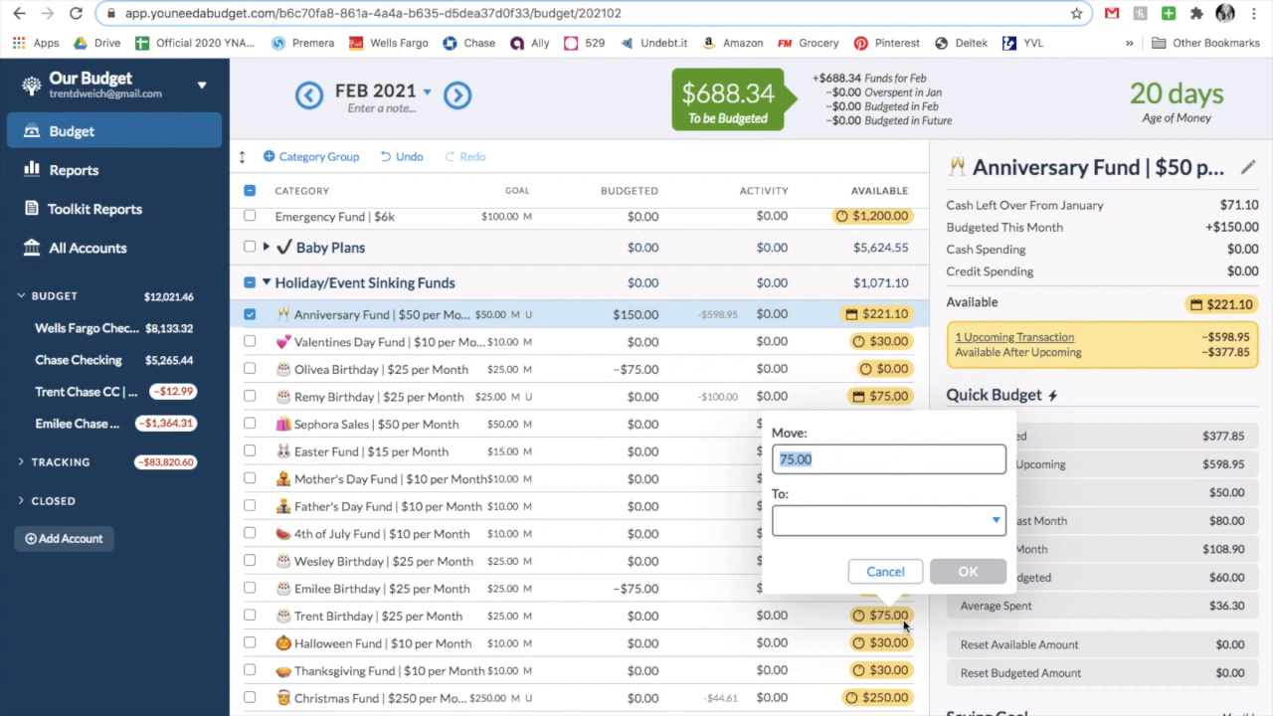
pyautogui.press('Tab')
pyautogui.write('ann')
pyautogui.press('Return')
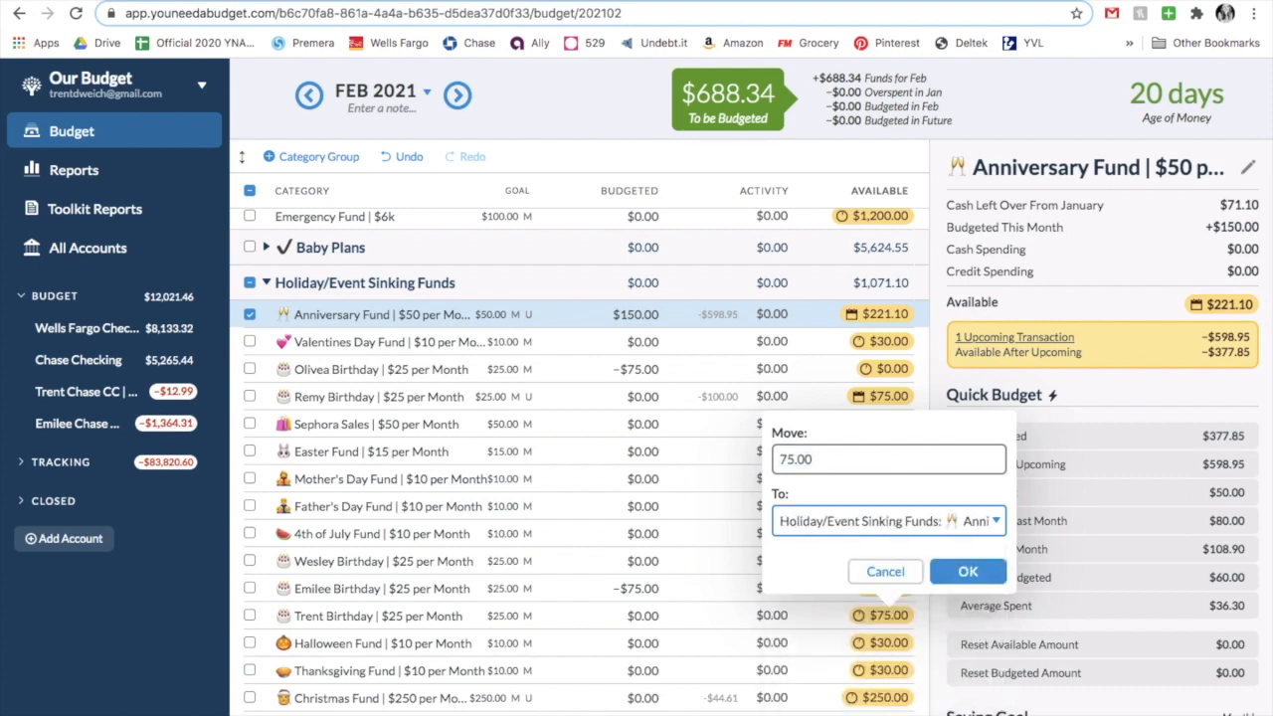
pyautogui.press('Return')
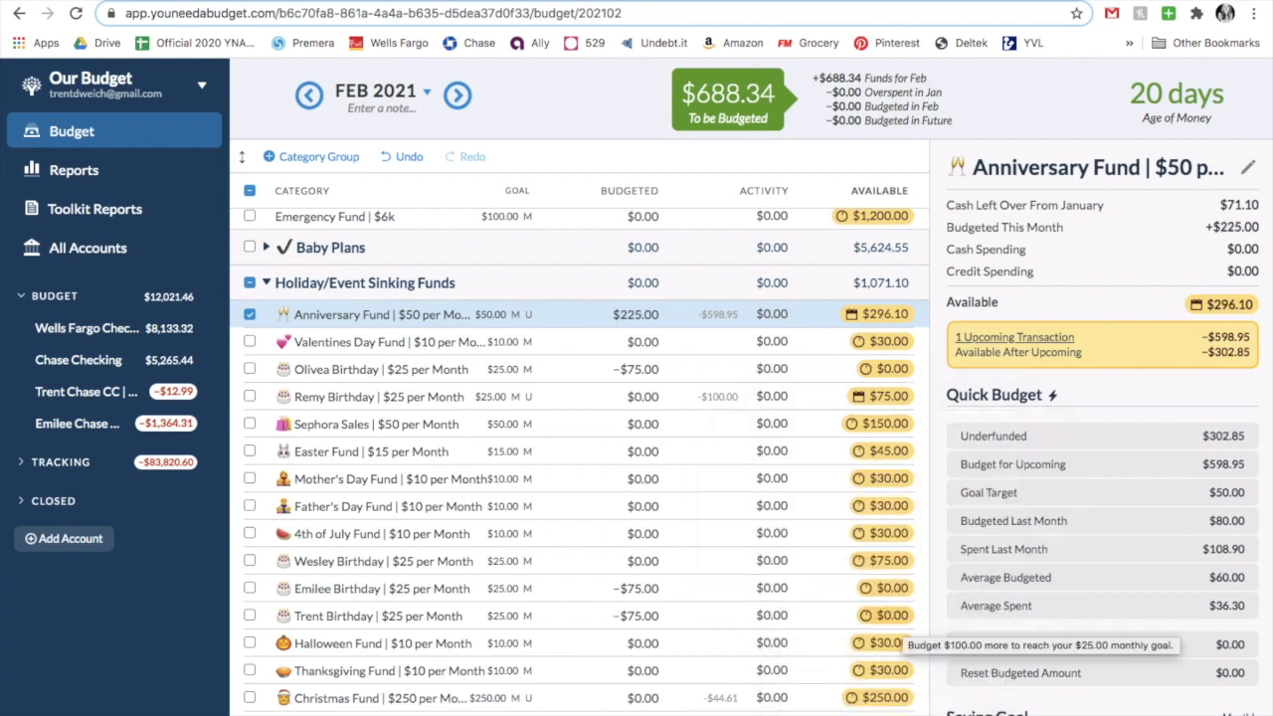
# Move $200 from the Christmas Fund to the Anniversary Fund
pyautogui.click(857, 699)
pyautogui.write('200')
pyautogui.press('Tab')
pyautogui.write('ann')
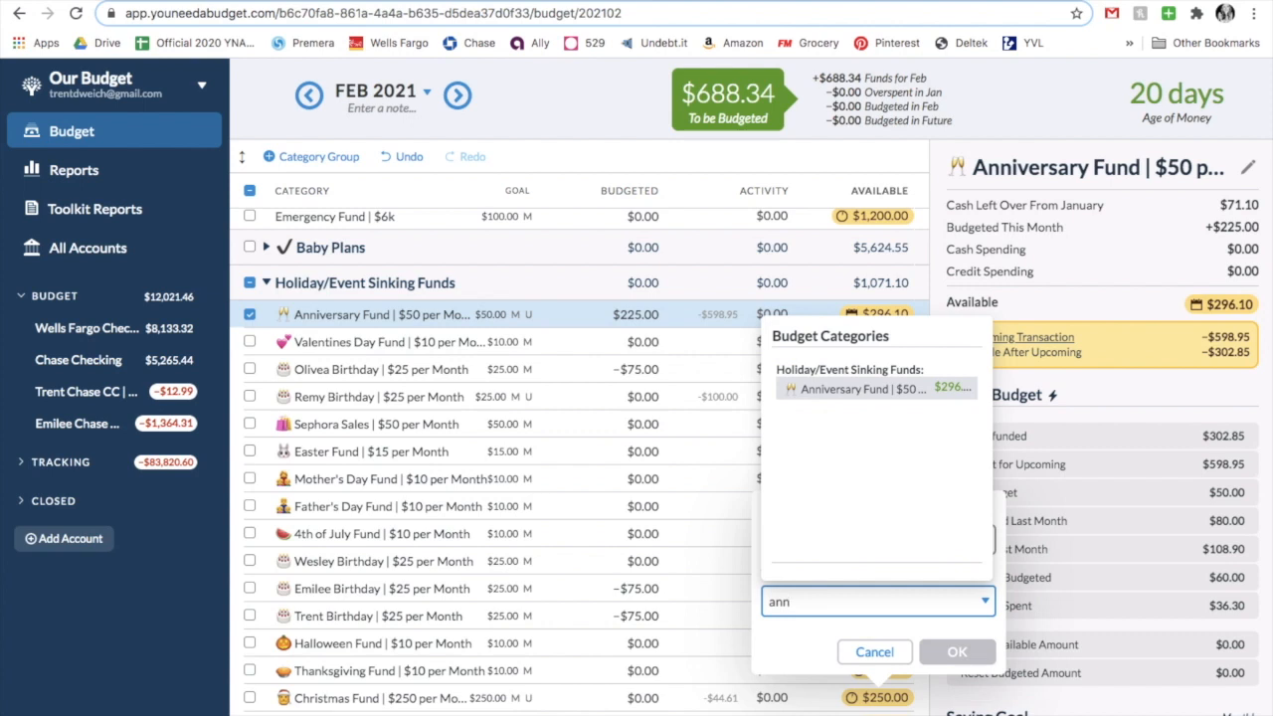
pyautogui.press('Return')
pyautogui.press('Return')
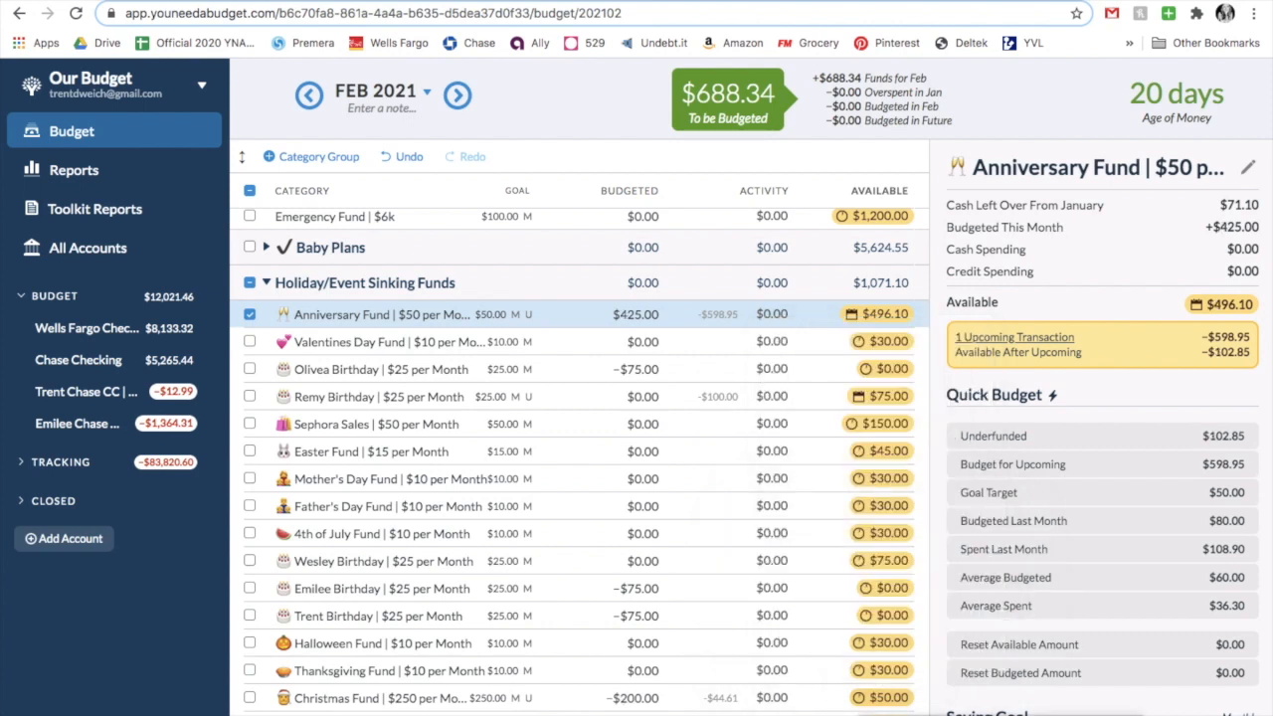
# Quick-budget the underfunded $102.85 to the Anniversary Fund and deselect the category
pyautogui.scroll(2, 853, 684)
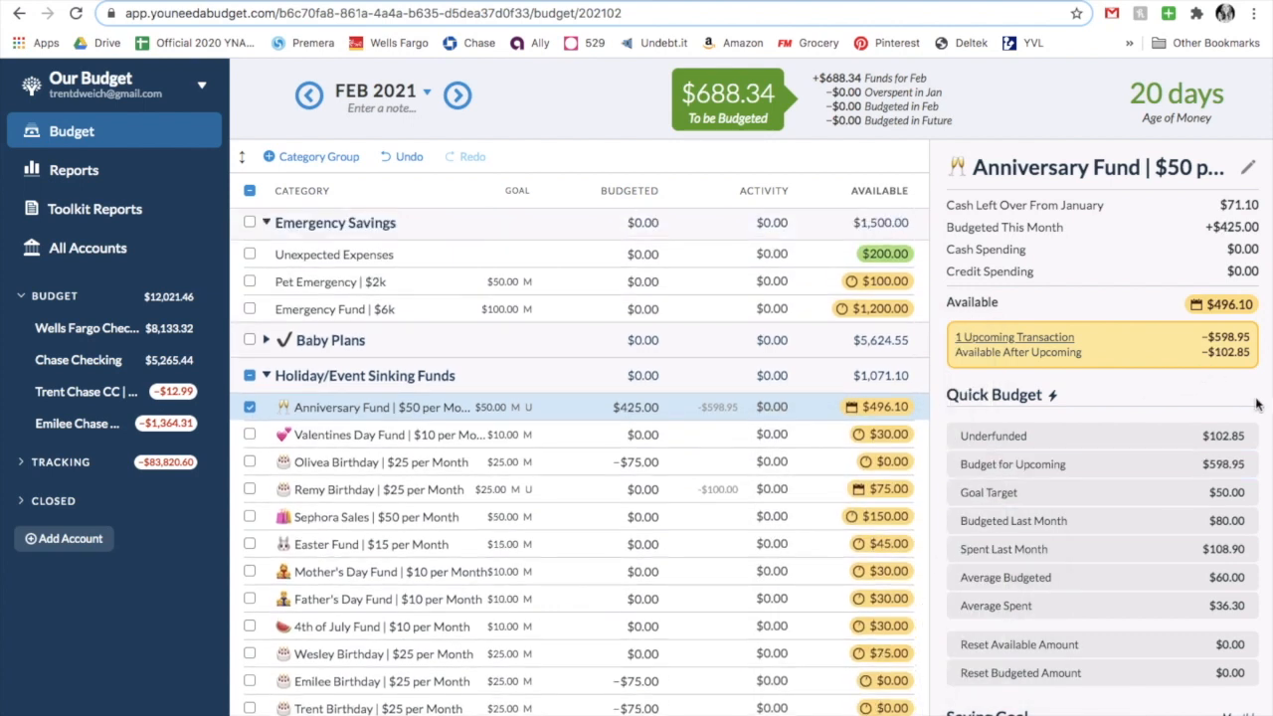
pyautogui.click(1181, 441)
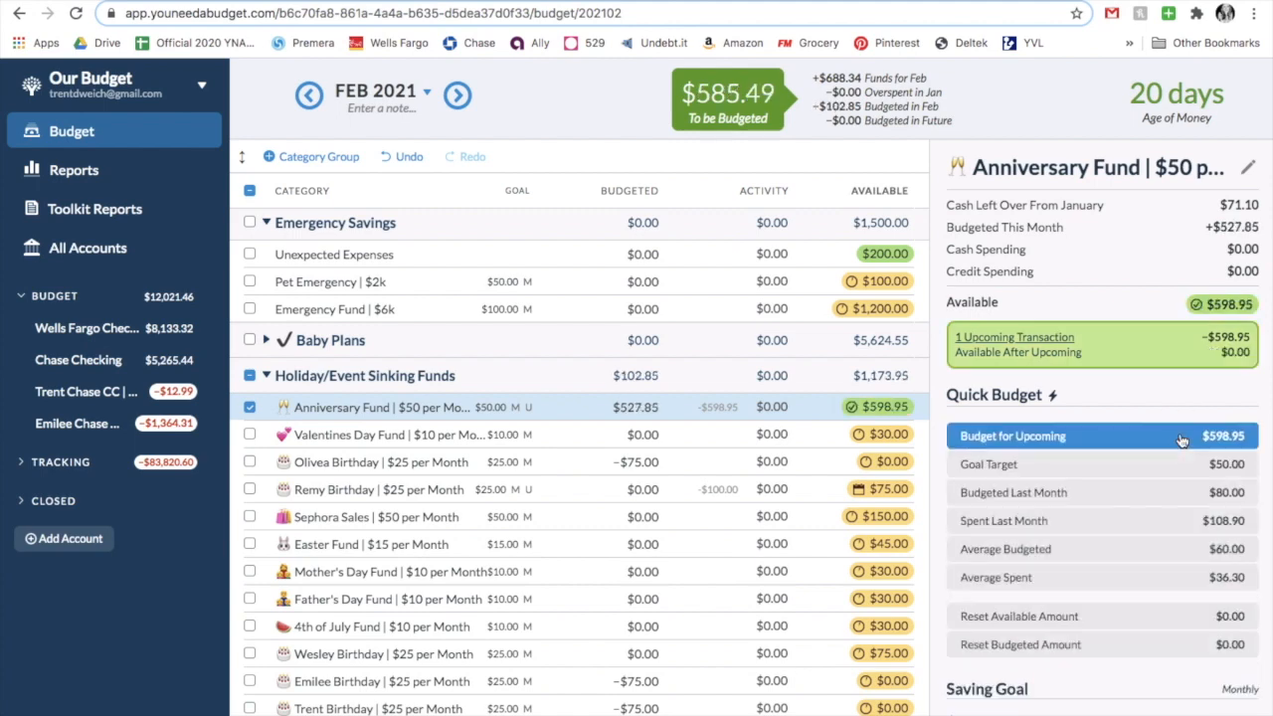
pyautogui.click(248, 408)
# Move the entire remaining To Be Budgeted amount of $585.49 to the Rent | 1st category under Monthly Bills
pyautogui.scroll(3, 288, 427)
pyautogui.scroll(3, 320, 465)
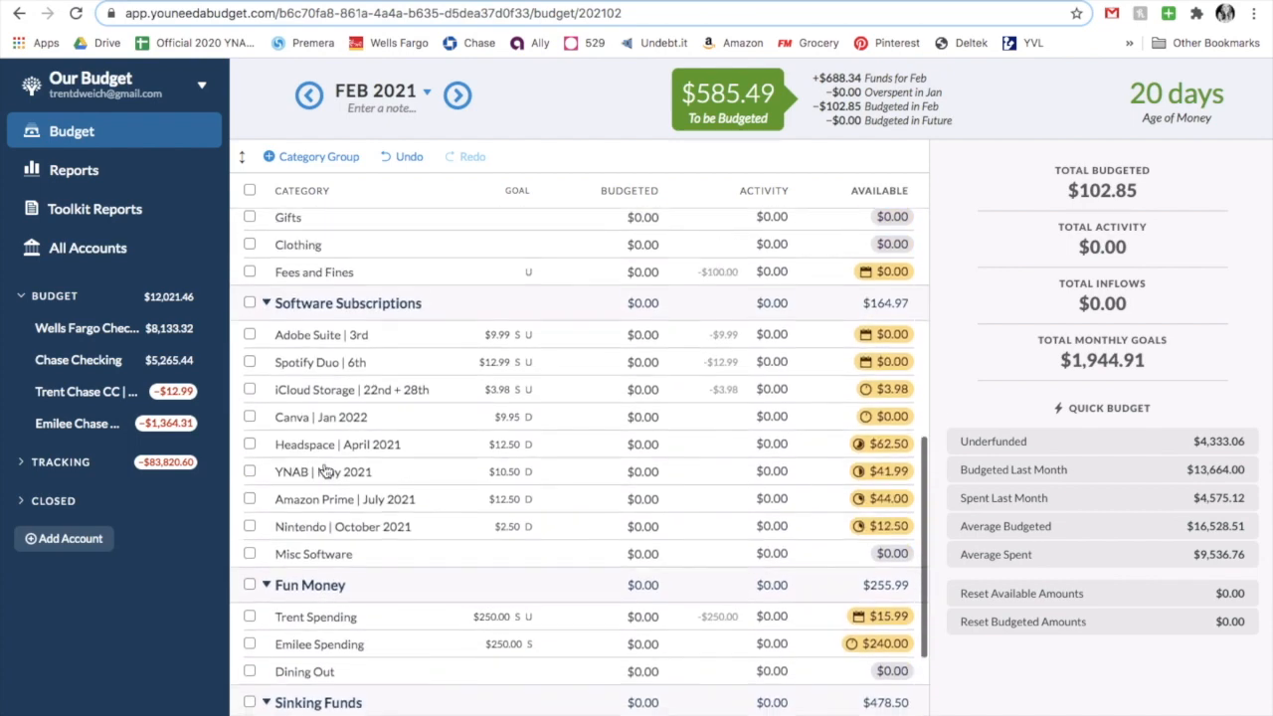
pyautogui.scroll(5, 323, 470)
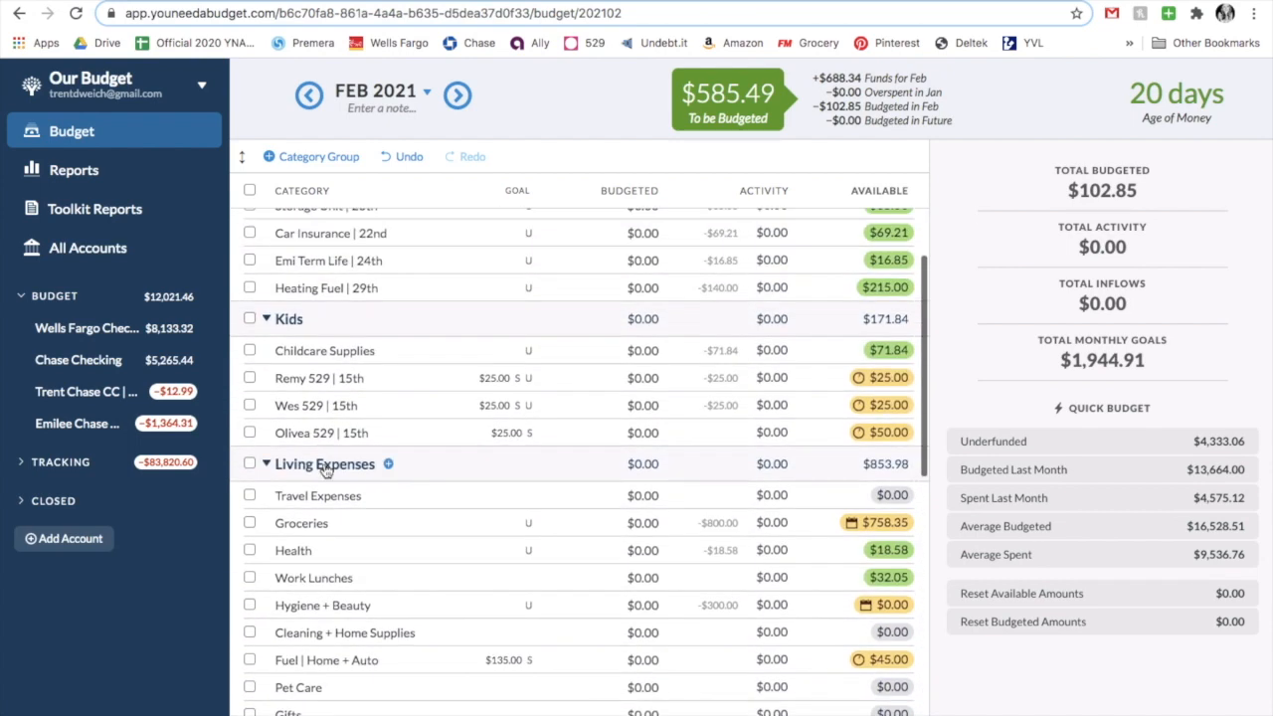
pyautogui.scroll(5, 323, 470)
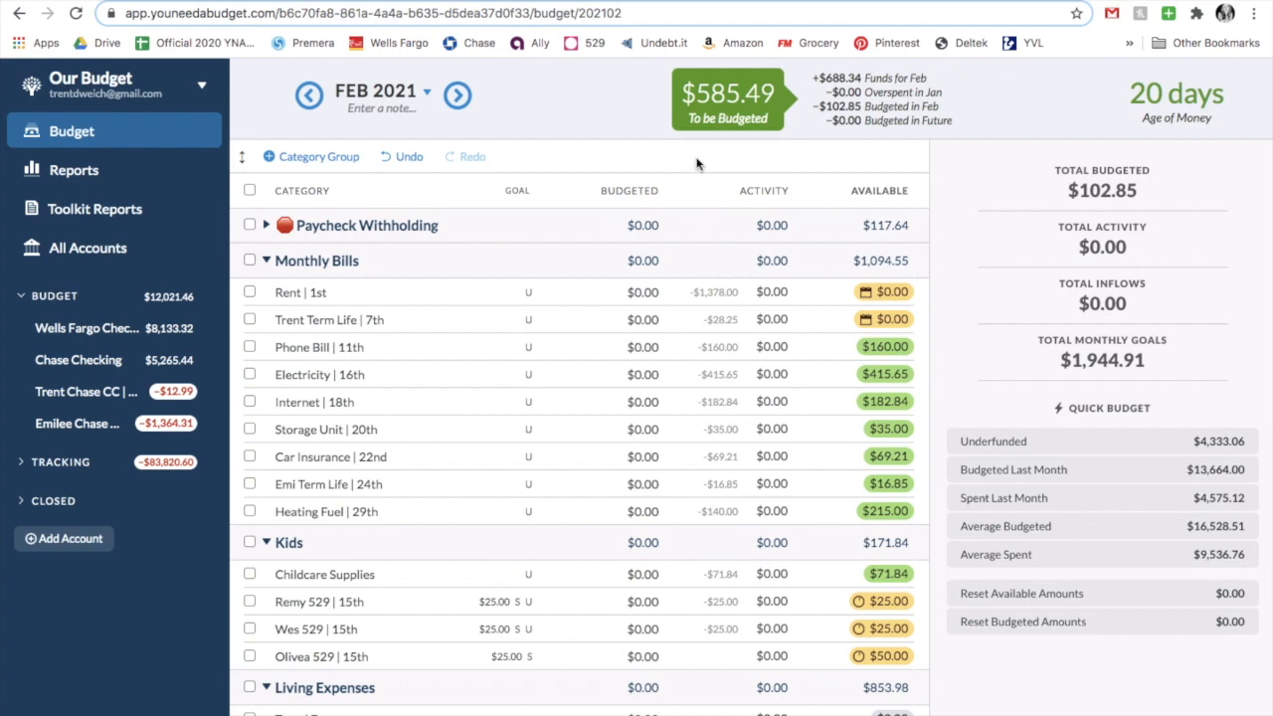
pyautogui.click(708, 107)
pyautogui.press('Tab')
pyautogui.write('ren')
pyautogui.press('Return')
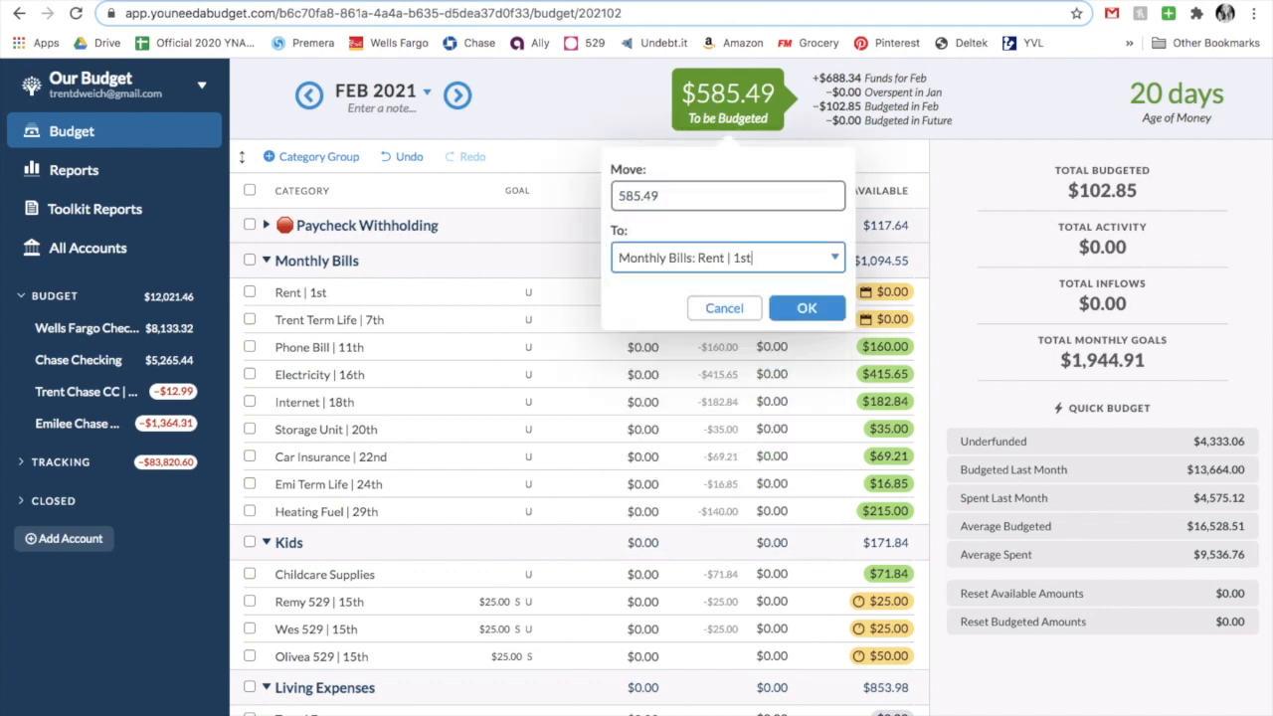
pyautogui.press('Return')
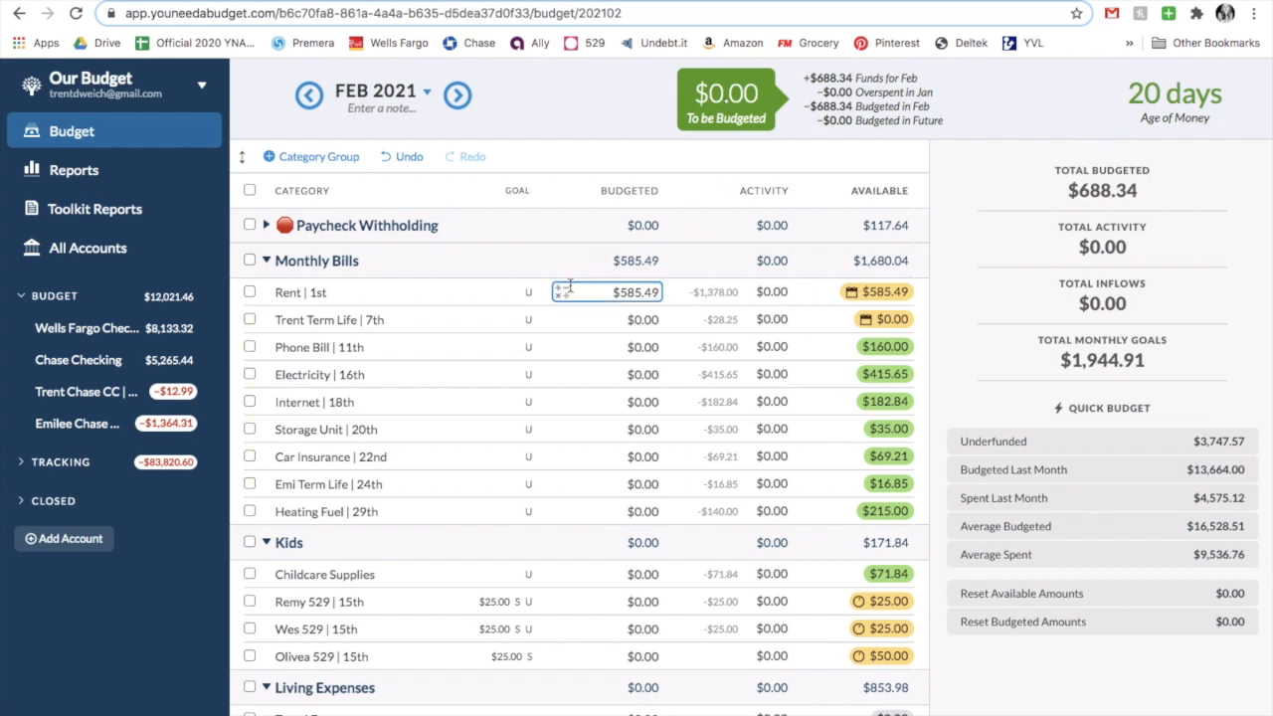
# Select the category groups from Monthly Bills through Holiday/Event Sinking Funds except Baby Plans, check their combined underfunded amount, and clear the selection
pyautogui.click(250, 261)
pyautogui.click(249, 542)
pyautogui.scroll(-5, 248, 542)
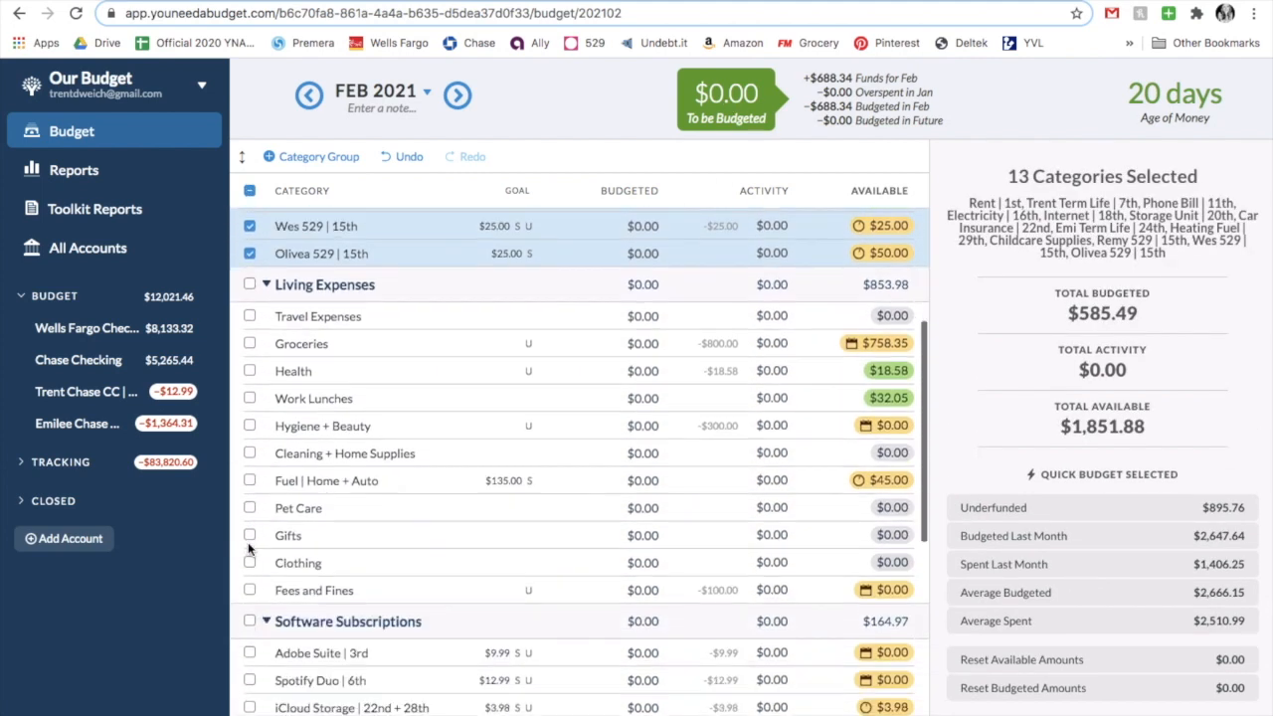
pyautogui.click(249, 285)
pyautogui.scroll(-5, 249, 289)
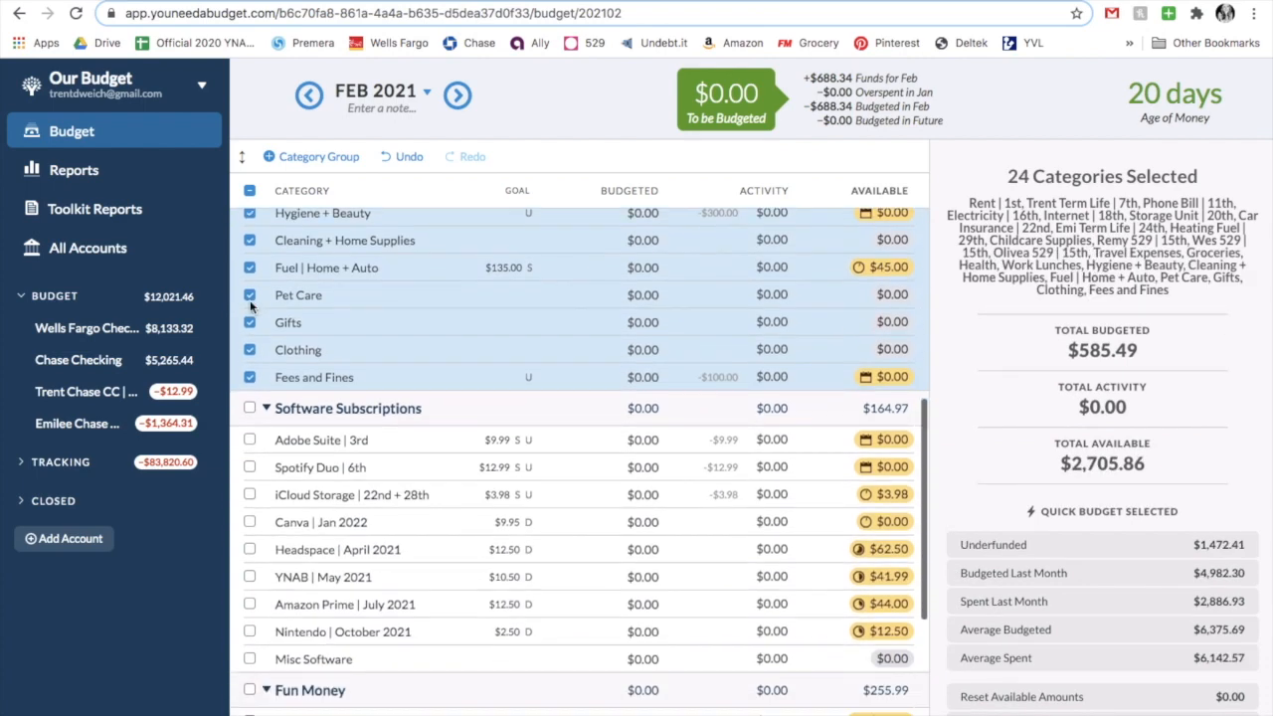
pyautogui.click(249, 409)
pyautogui.scroll(-3, 249, 413)
pyautogui.click(250, 484)
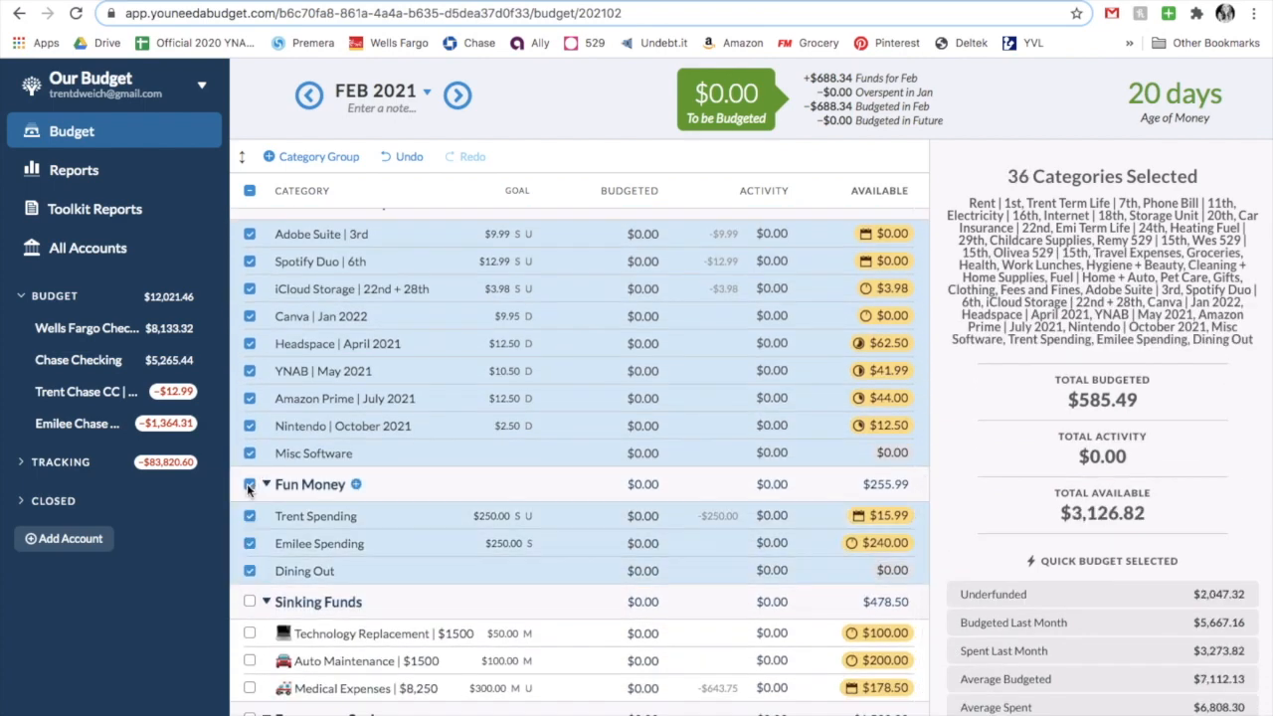
pyautogui.scroll(-3, 250, 487)
pyautogui.click(249, 551)
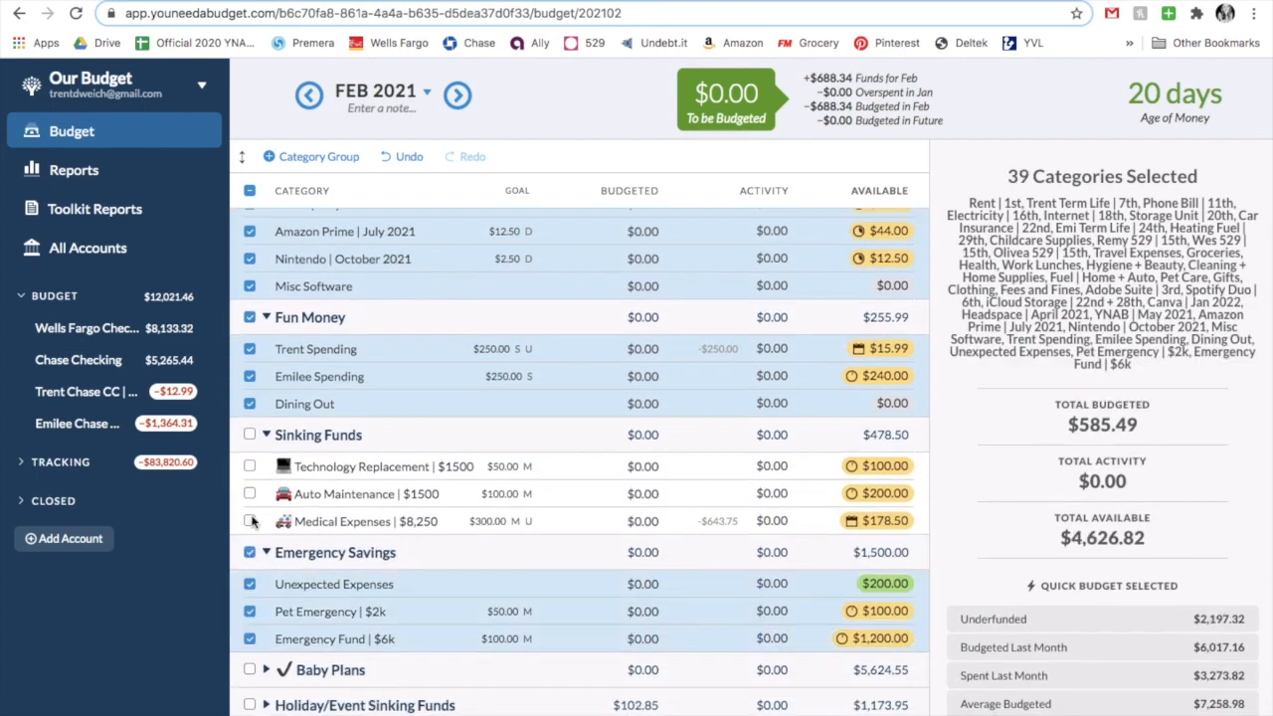
pyautogui.click(249, 436)
pyautogui.click(250, 705)
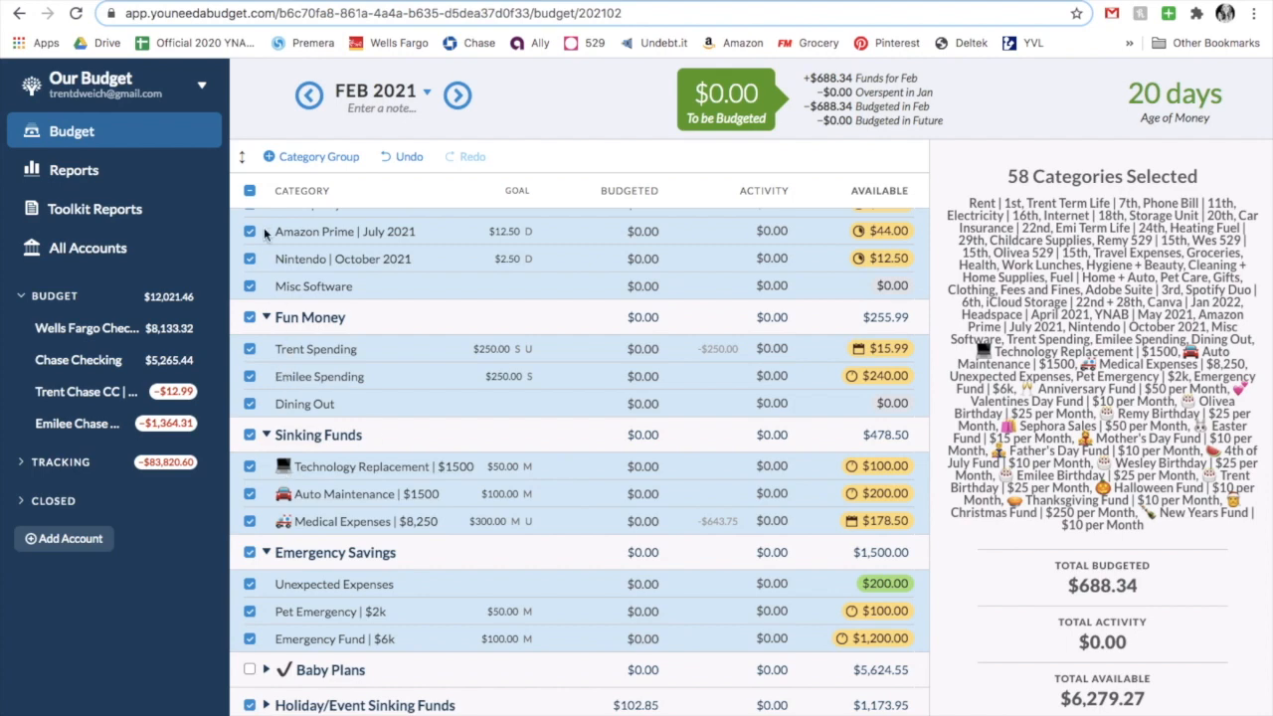
pyautogui.click(249, 191)
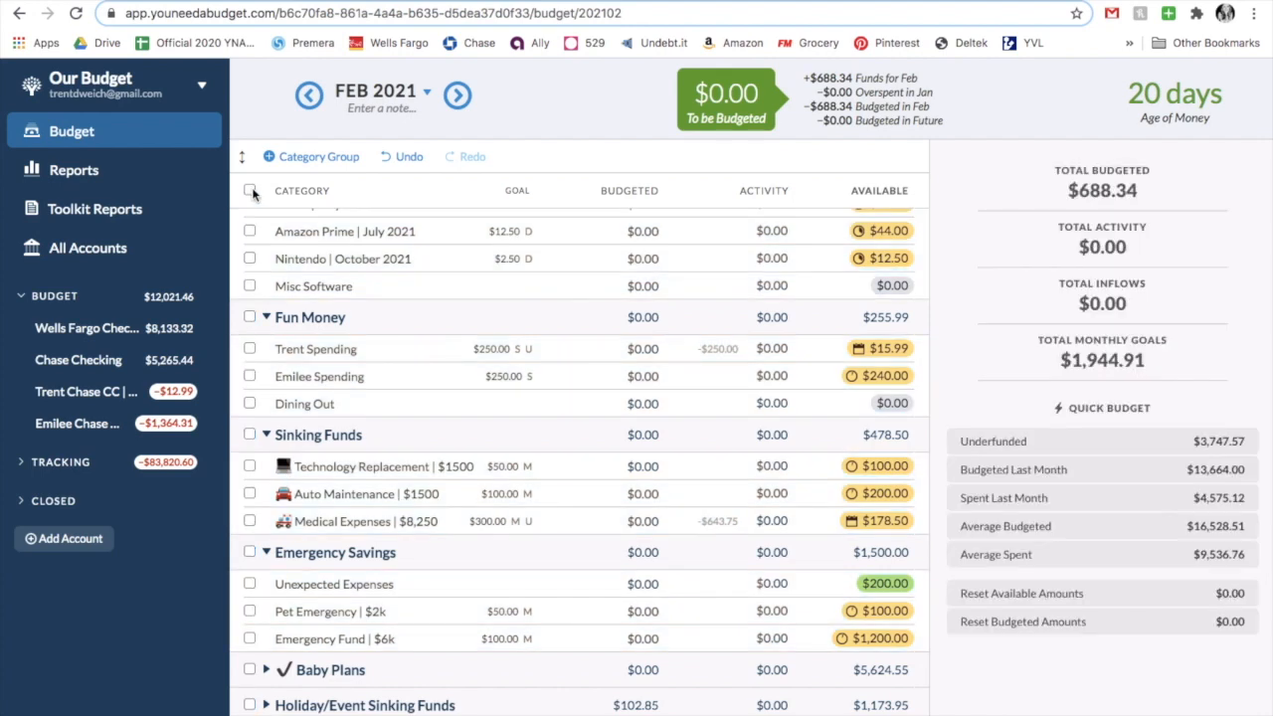
# Expand the Tracking accounts, review the medical and student loan balances, and collapse the list
pyautogui.scroll(10, 334, 288)
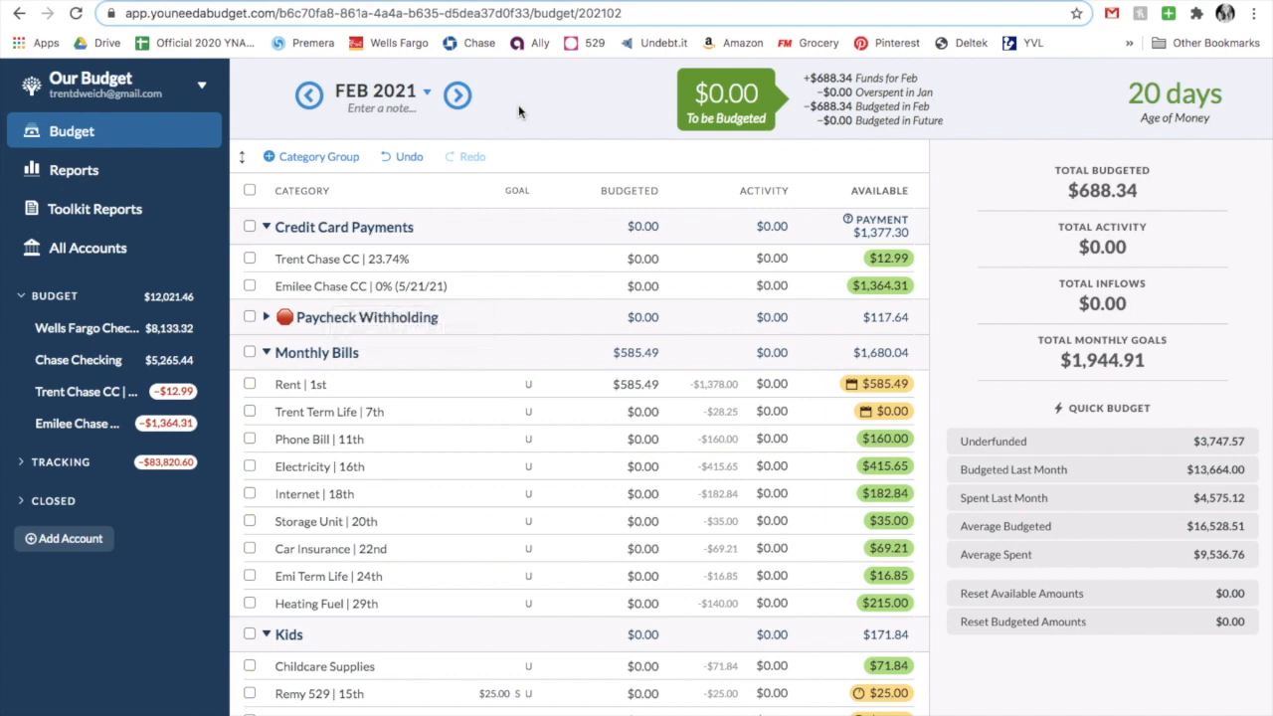
pyautogui.click(55, 466)
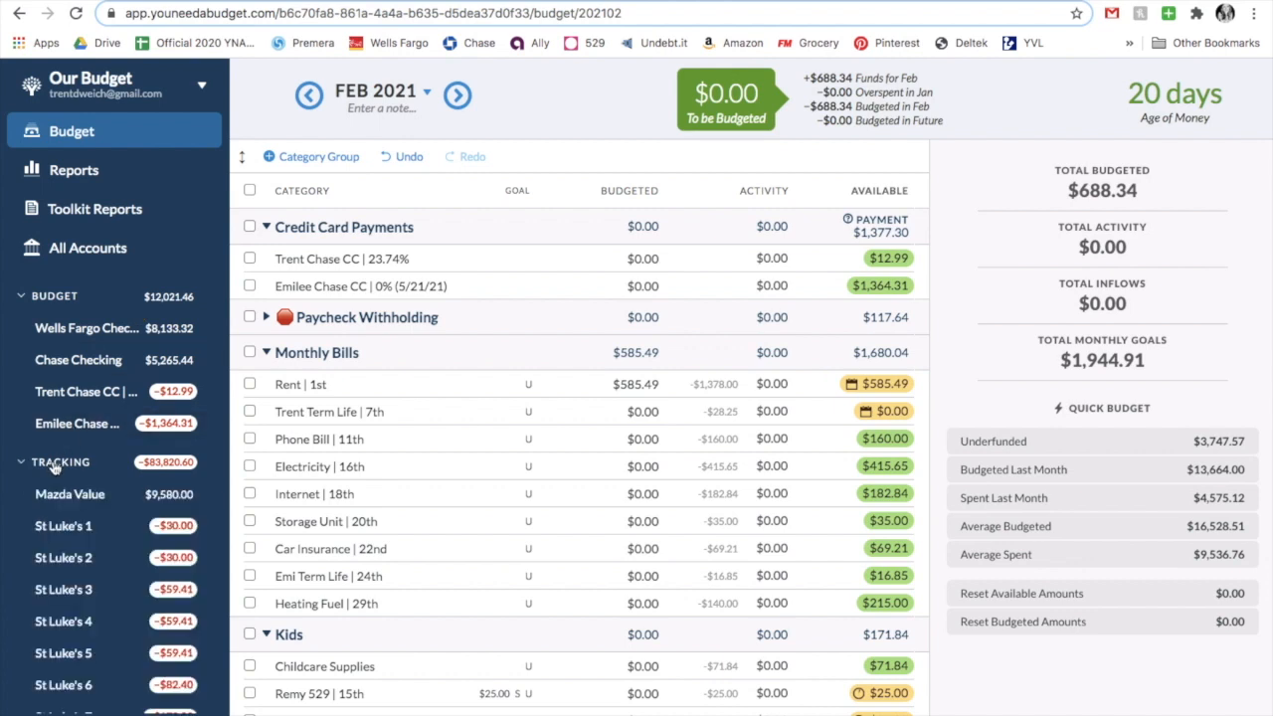
pyautogui.scroll(-5, 54, 468)
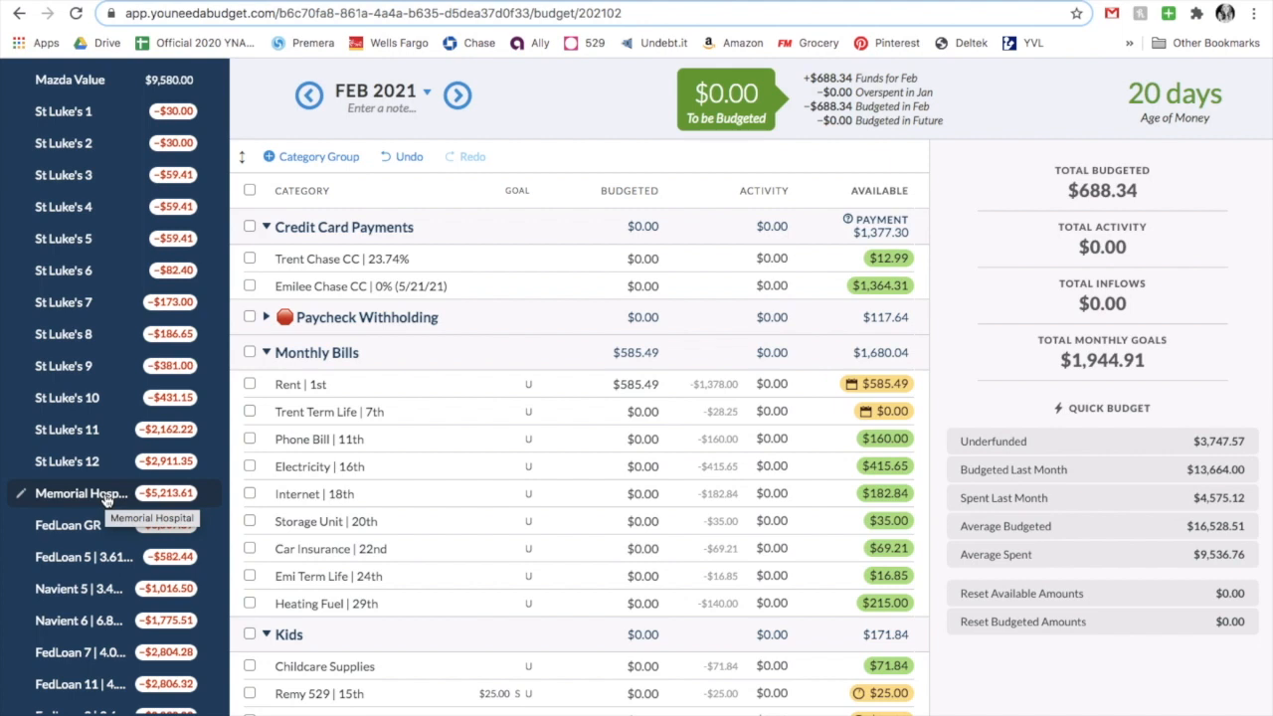
pyautogui.scroll(5, 106, 500)
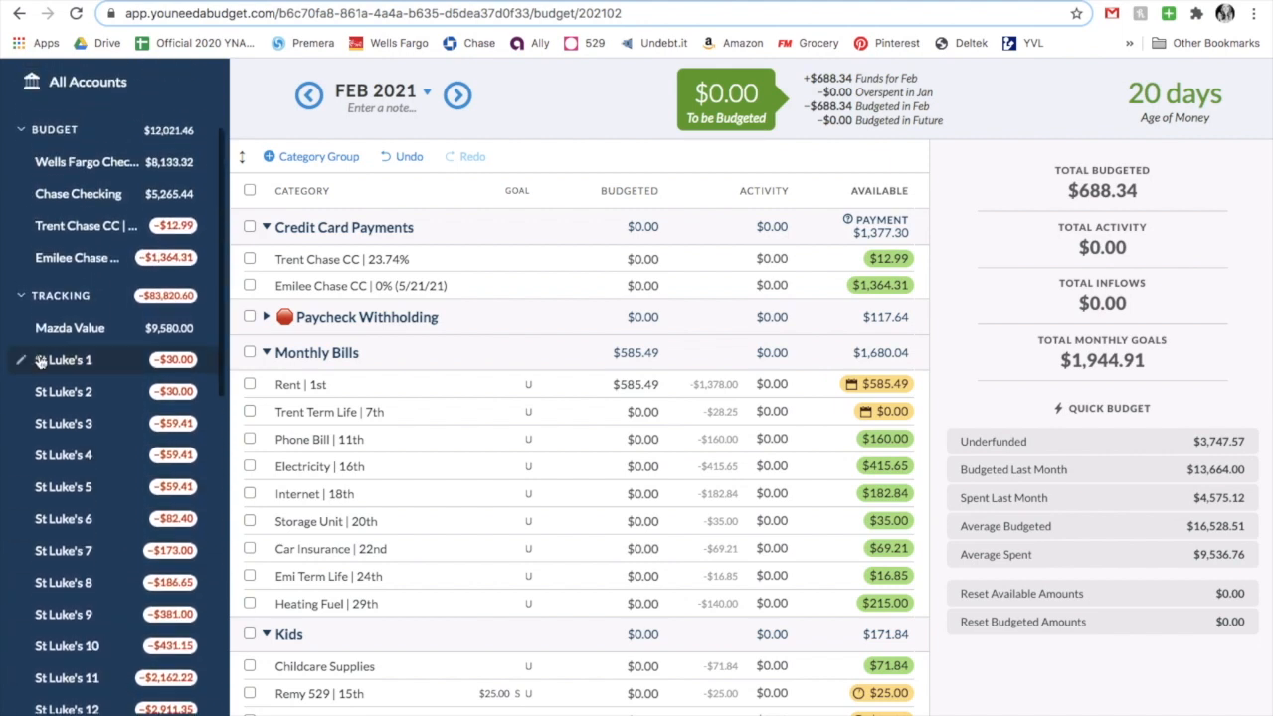
pyautogui.click(24, 304)
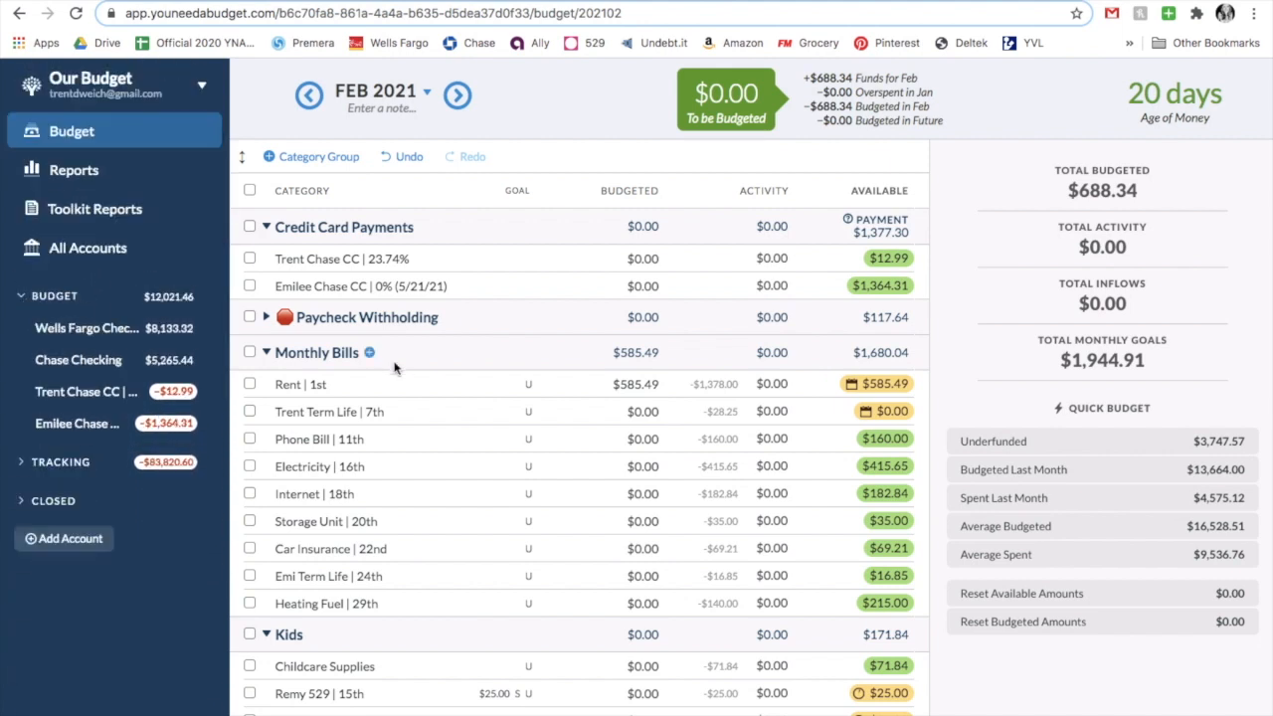